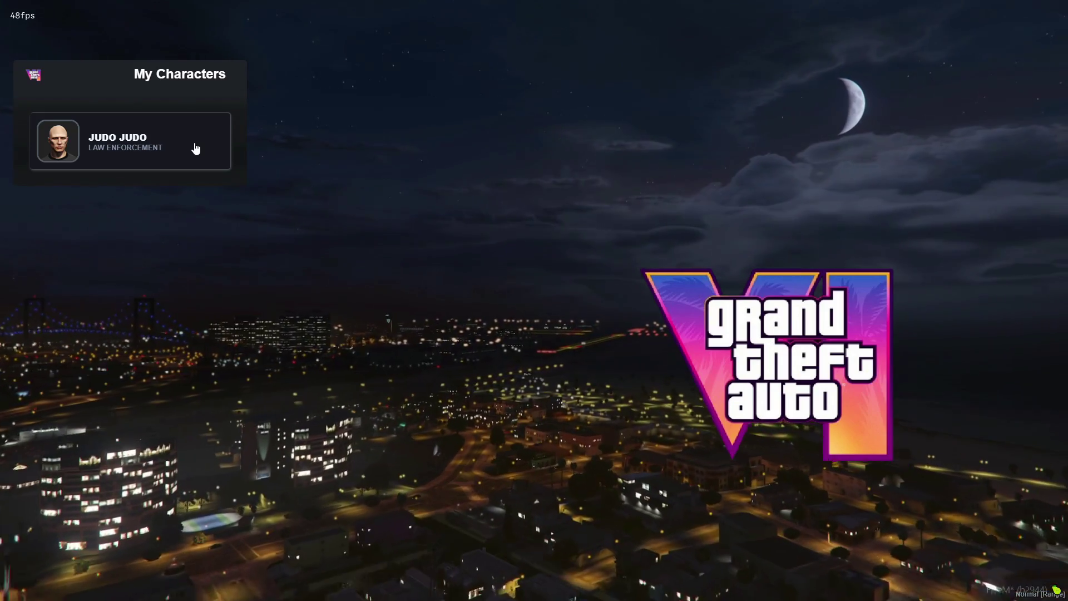
Preview the law-enforcement character in the world, then select it again to refresh the preview
{"action": "left_click", "coordinate": [196, 148]}
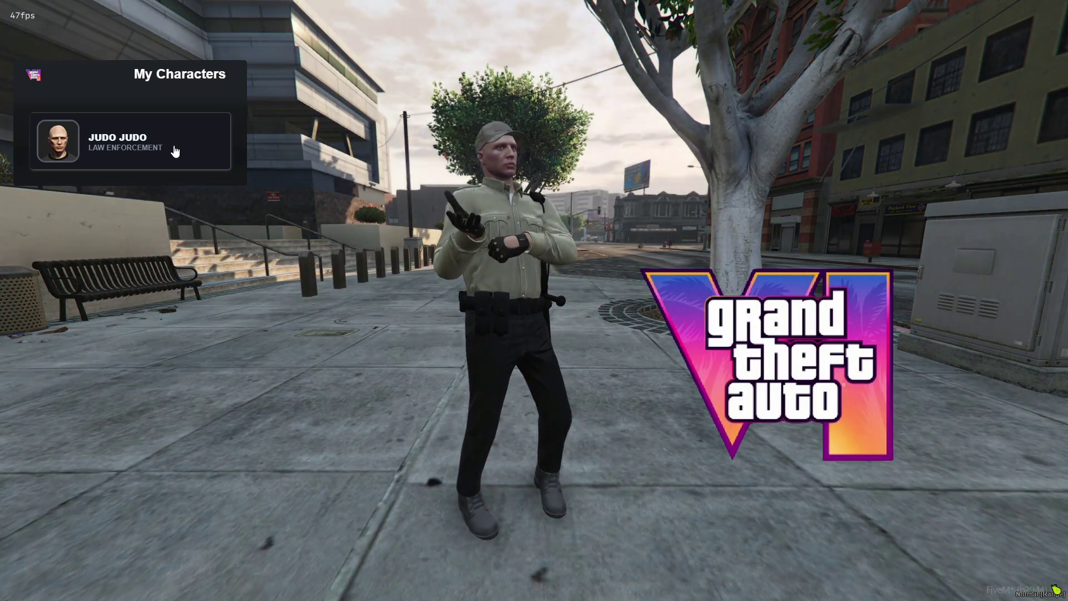
{"action": "left_click", "coordinate": [175, 150]}
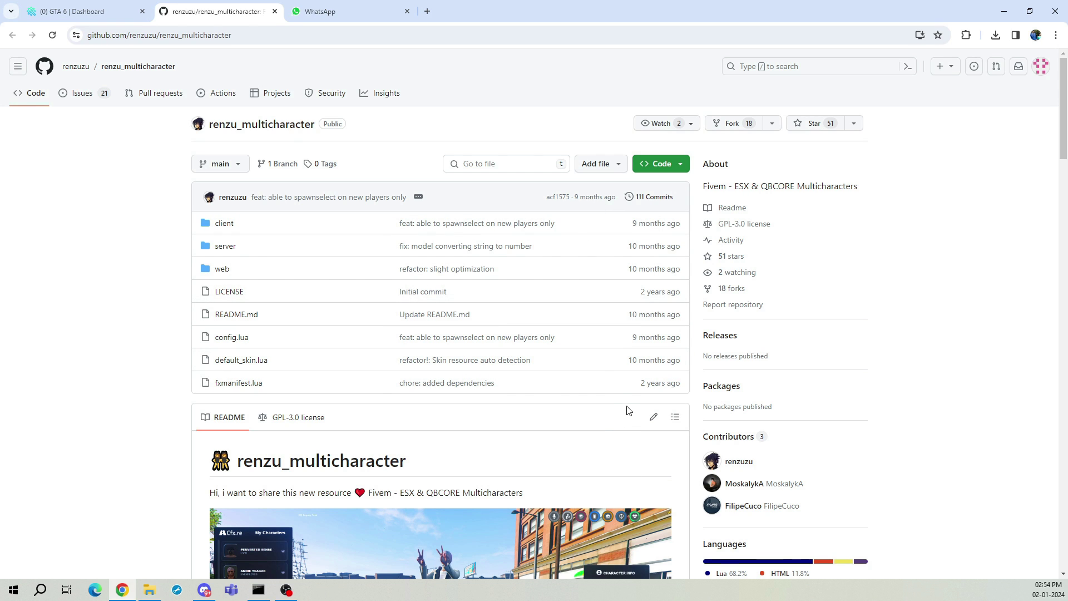
Download the renzu_multicharacter repository from GitHub as a ZIP archive
{"action": "left_click", "coordinate": [671, 163]}
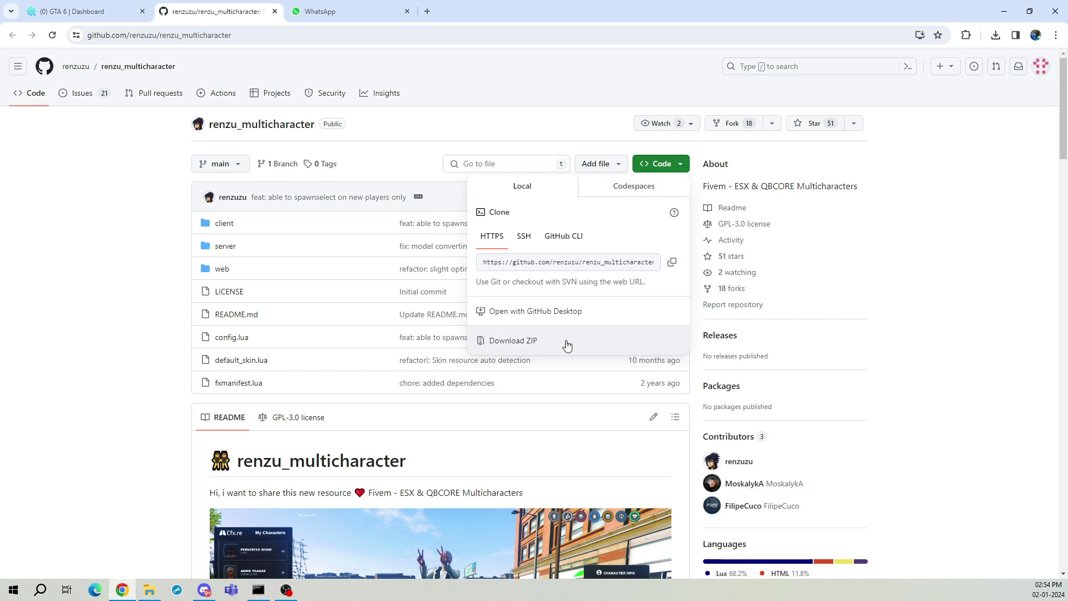
{"action": "left_click", "coordinate": [567, 345]}
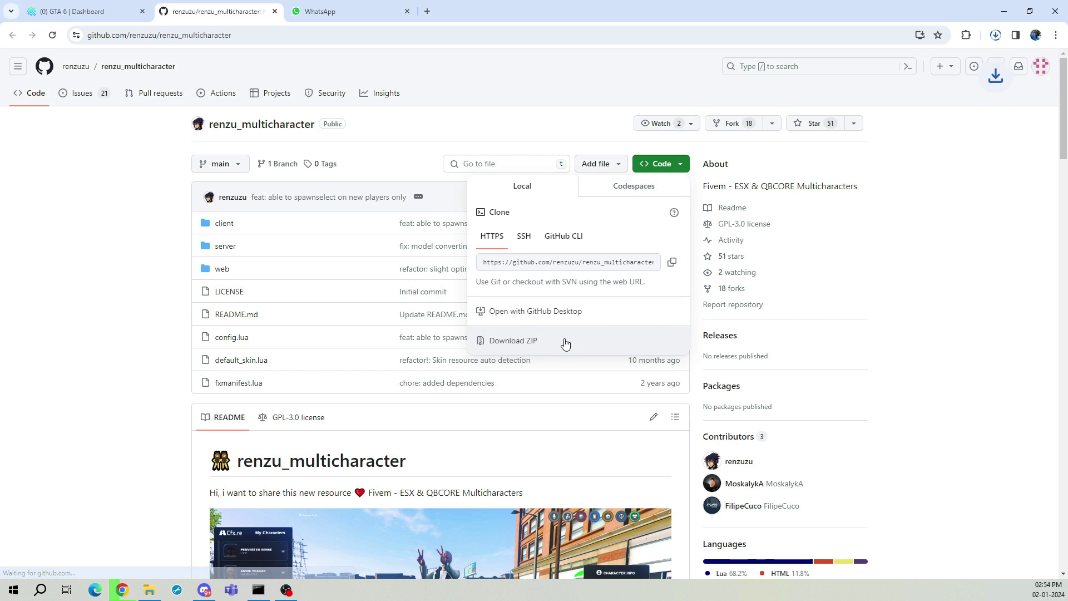
{"action": "scroll", "coordinate": [64, 351], "scroll_direction": "down", "scroll_amount": 3}
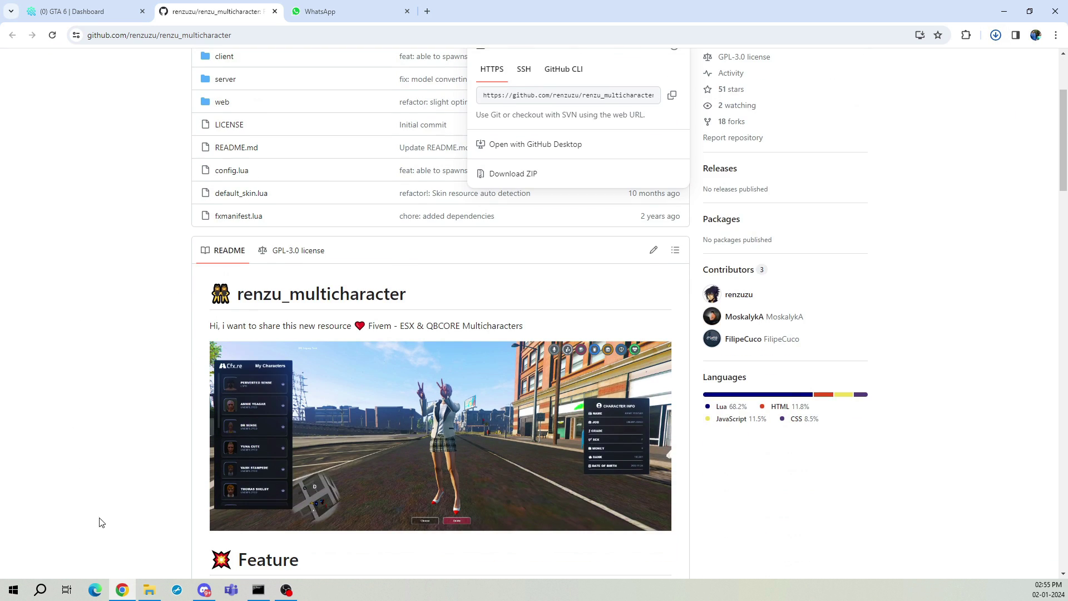
{"action": "left_click", "coordinate": [149, 589]}
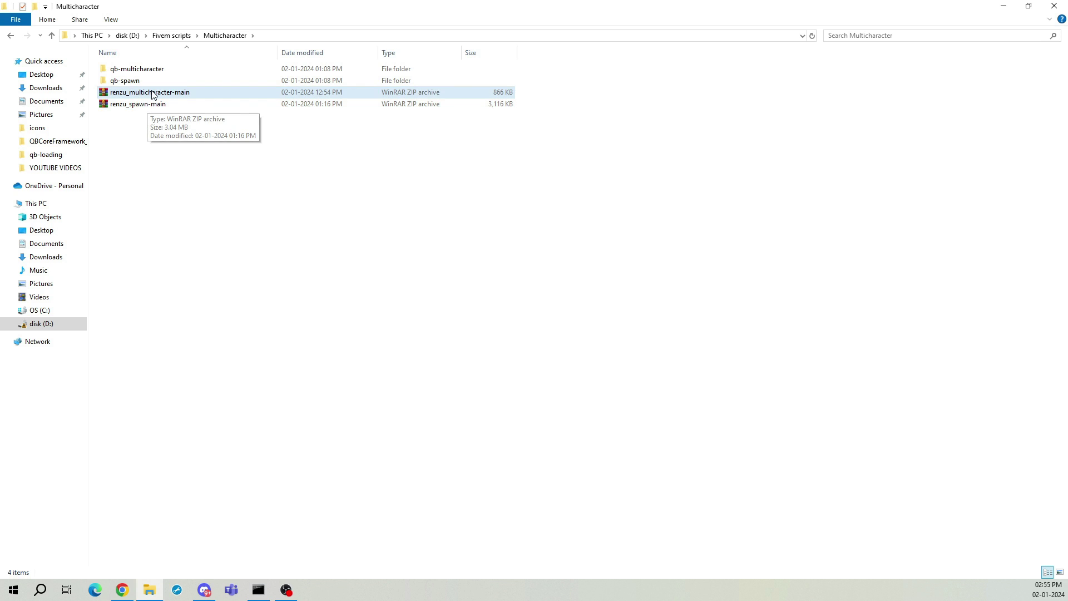
Extract renzu_multicharacter-main.zip into its own folder with Extract Here
{"action": "left_click", "coordinate": [151, 93]}
{"action": "right_click", "coordinate": [152, 93]}
{"action": "left_click", "coordinate": [128, 123]}
{"action": "right_click", "coordinate": [142, 92]}
{"action": "left_click", "coordinate": [223, 148]}
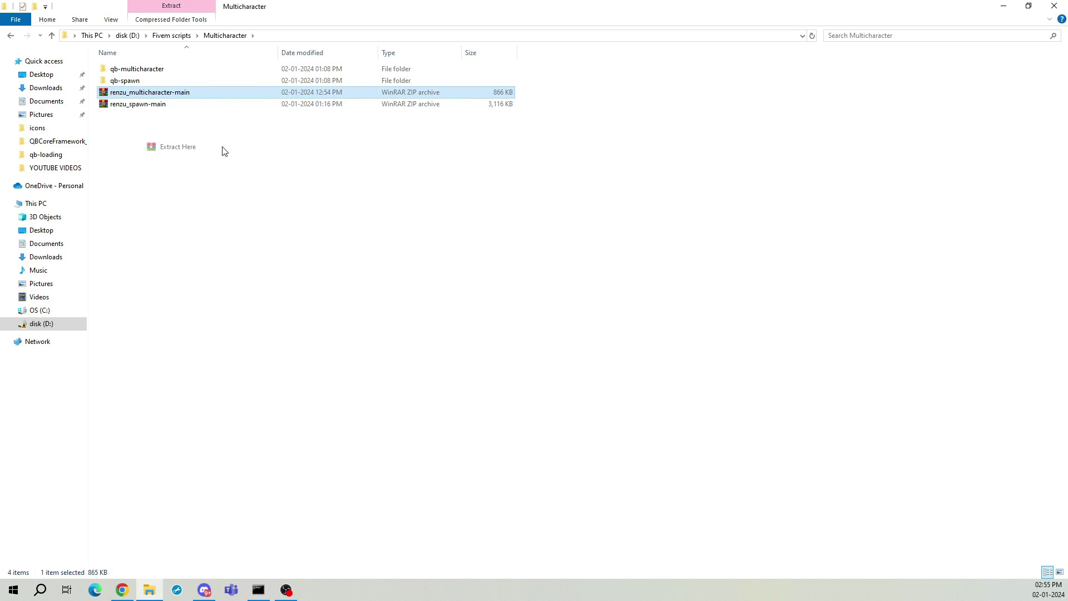
{"action": "left_click", "coordinate": [168, 116]}
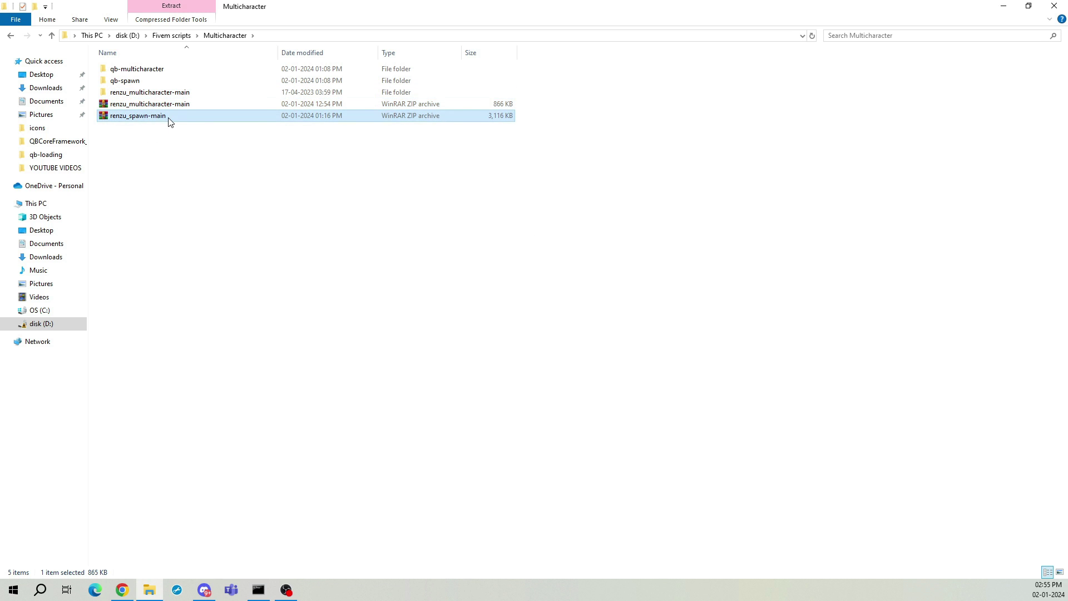
{"action": "left_click", "coordinate": [162, 94]}
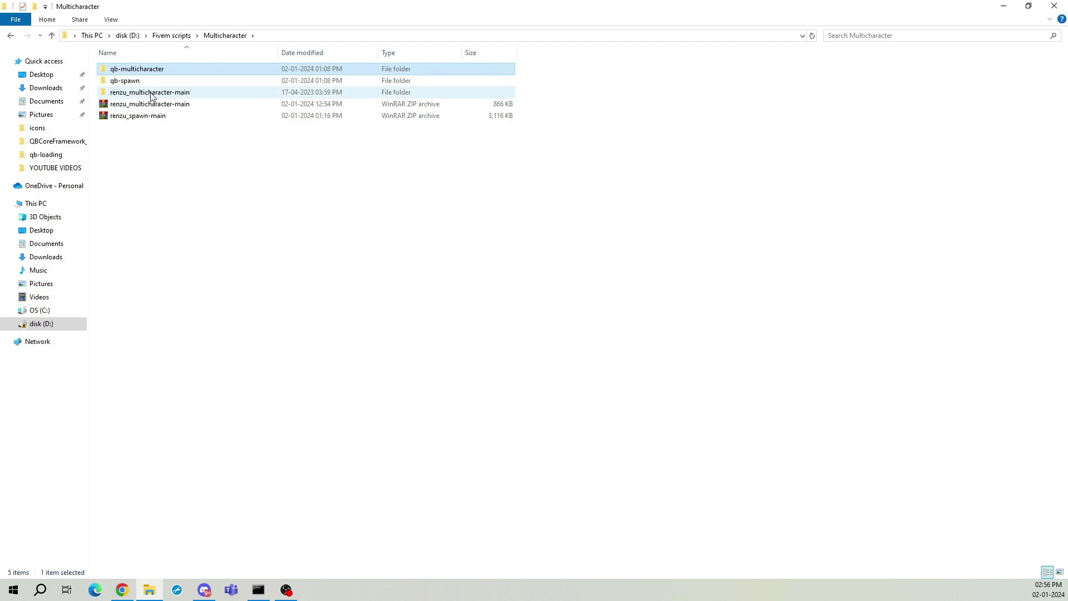
{"action": "left_click", "coordinate": [152, 93]}
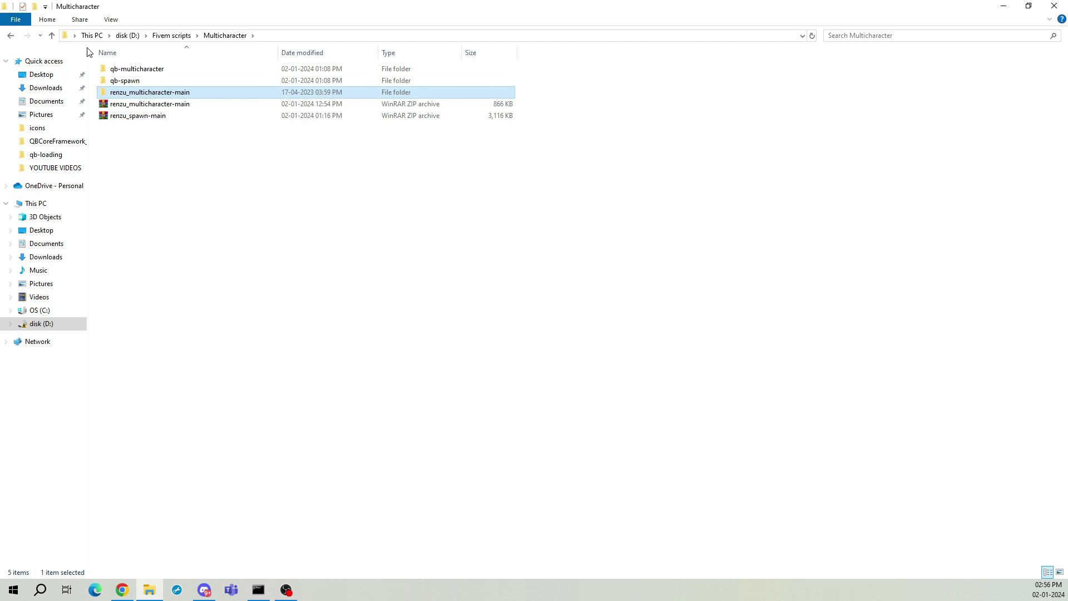
Navigate to D:\Fivem\txData\QBCoreFramework_838568.base\resources
{"action": "left_click", "coordinate": [128, 35]}
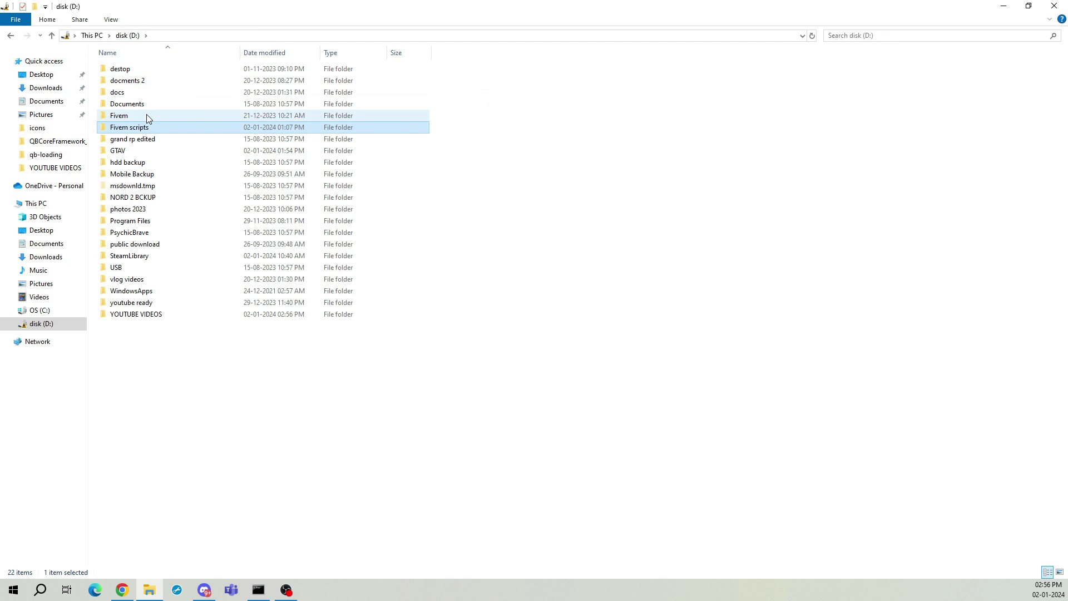
{"action": "double_click", "coordinate": [146, 115]}
{"action": "double_click", "coordinate": [147, 82]}
{"action": "double_click", "coordinate": [148, 83]}
{"action": "double_click", "coordinate": [143, 92]}
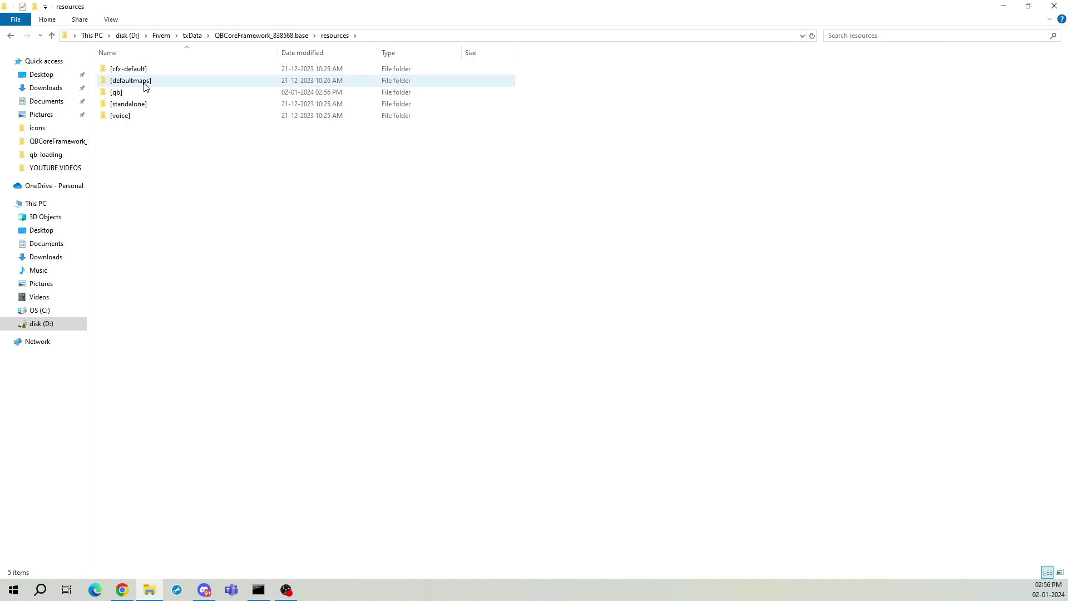
Paste the renzu_multicharacter-main folder into [qb] and rename it renzu_multicharacter
{"action": "double_click", "coordinate": [143, 93]}
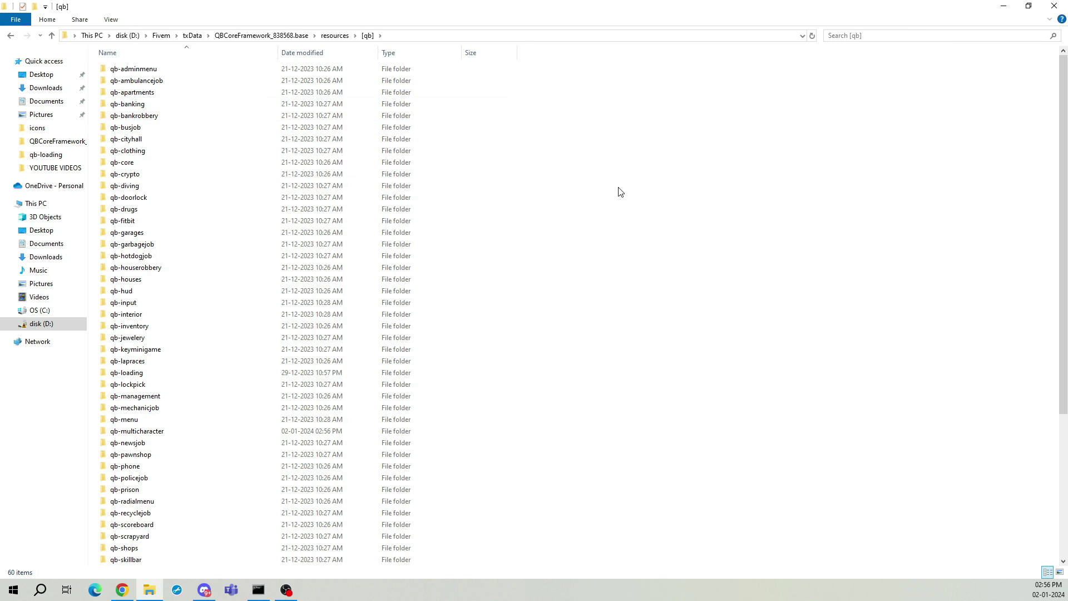
{"action": "key", "text": "ctrl+v"}
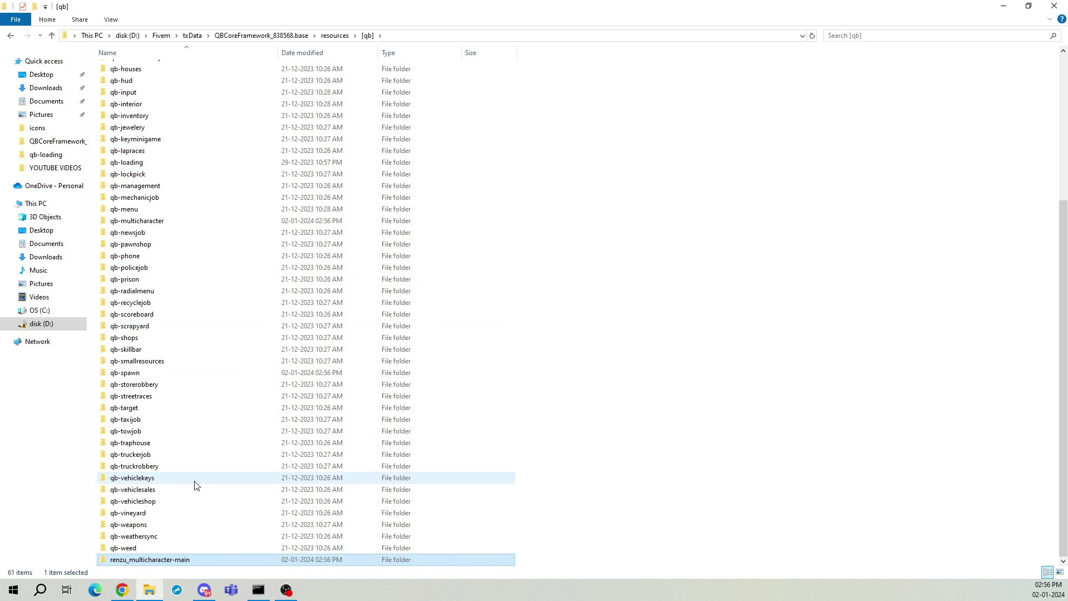
{"action": "right_click", "coordinate": [202, 562]}
{"action": "left_click", "coordinate": [240, 532]}
{"action": "key", "text": "End"}
{"action": "key", "text": "BackSpace"}
{"action": "key", "text": "BackSpace"}
{"action": "key", "text": "BackSpace"}
{"action": "key", "text": "BackSpace"}
{"action": "key", "text": "Return"}
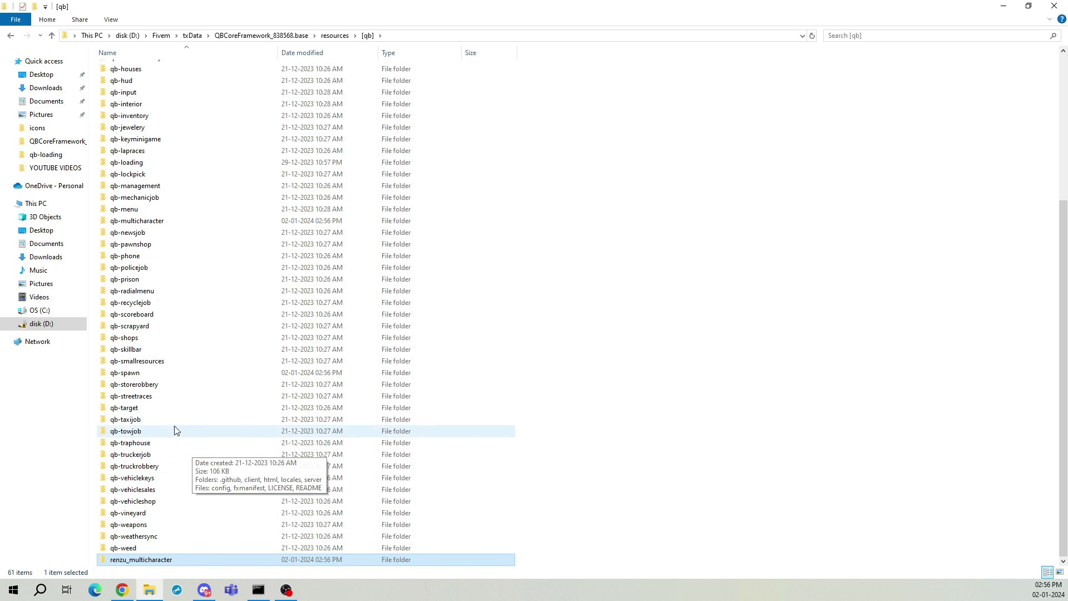
Delete the old qb-multicharacter folder and open renzu_multicharacter's config.lua
{"action": "left_click", "coordinate": [149, 221]}
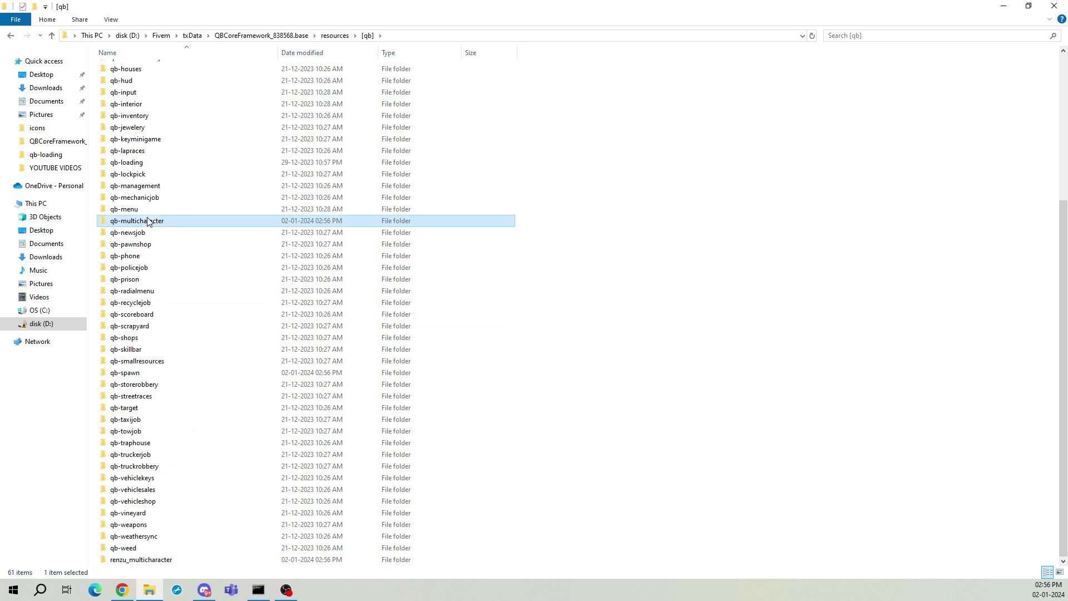
{"action": "key", "text": "Delete"}
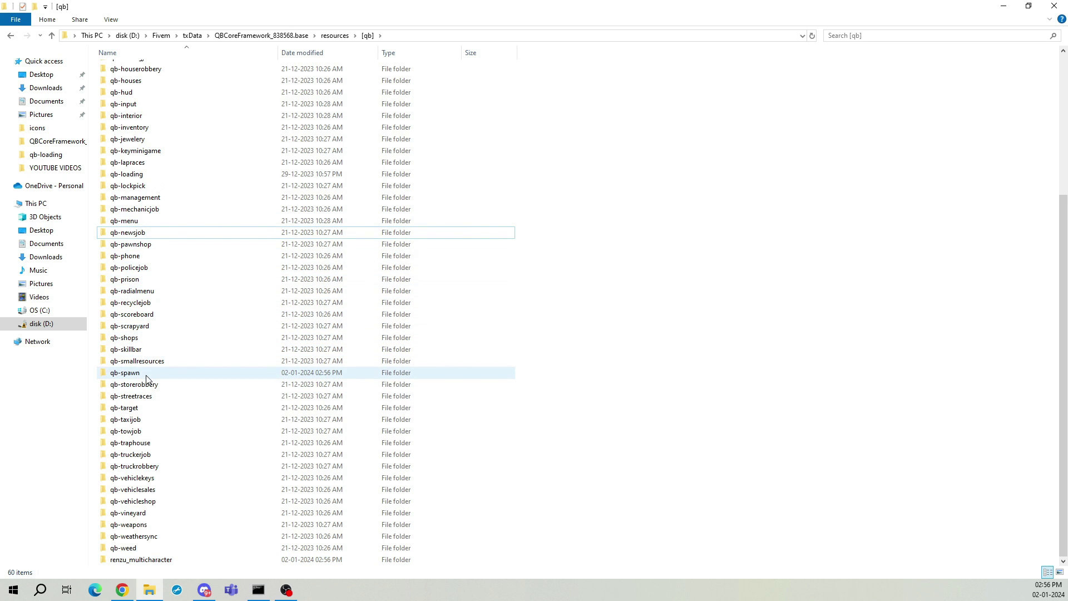
{"action": "double_click", "coordinate": [175, 559]}
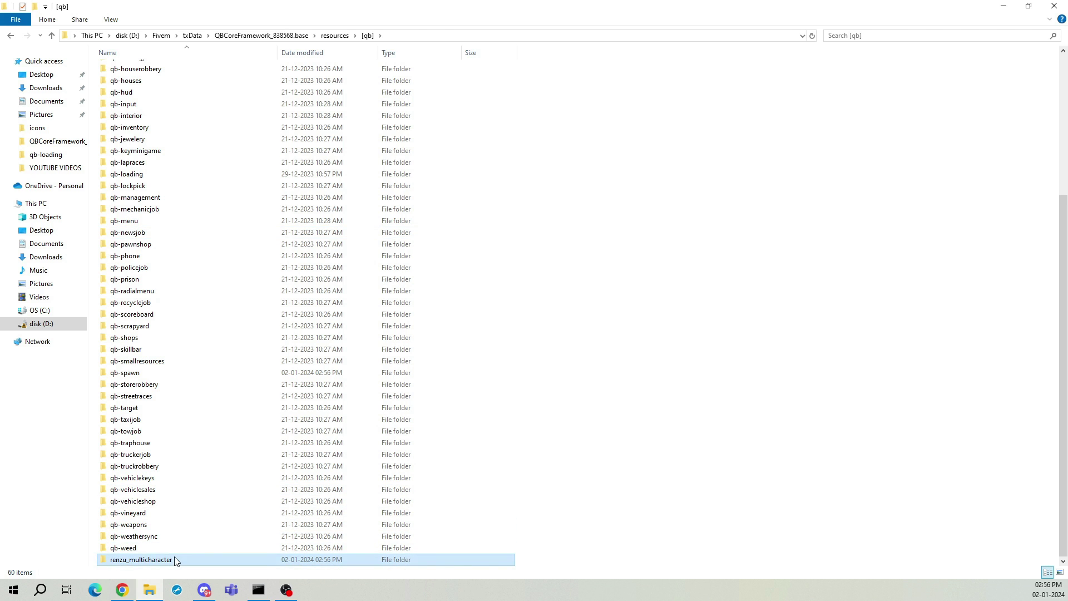
{"action": "double_click", "coordinate": [126, 106]}
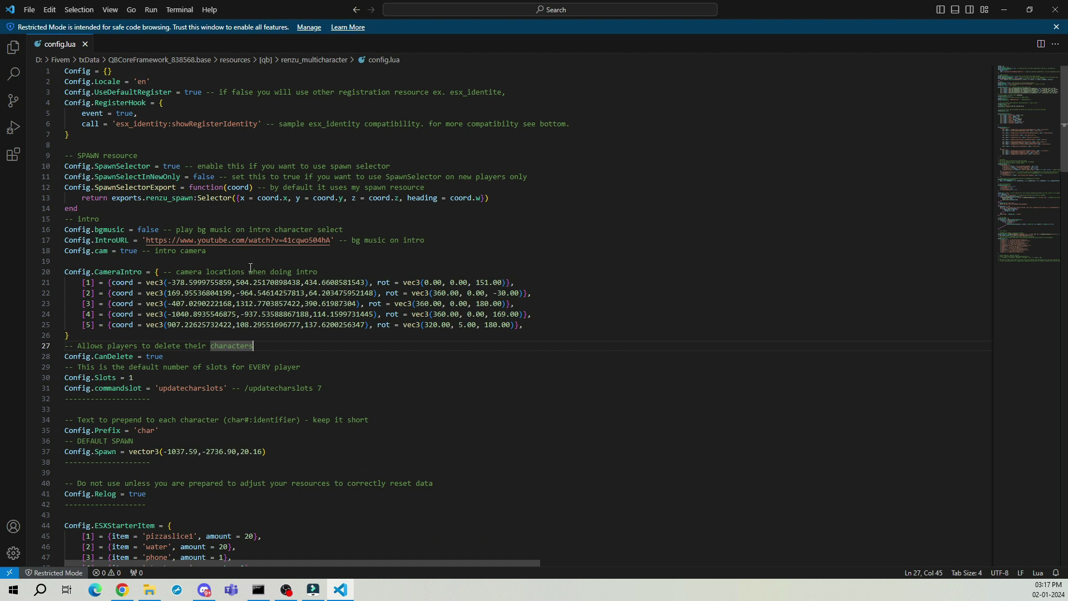
Review config.lua's register hook, intro music URL, intro camera coordinates and CanDelete settings
{"action": "left_click", "coordinate": [234, 109]}
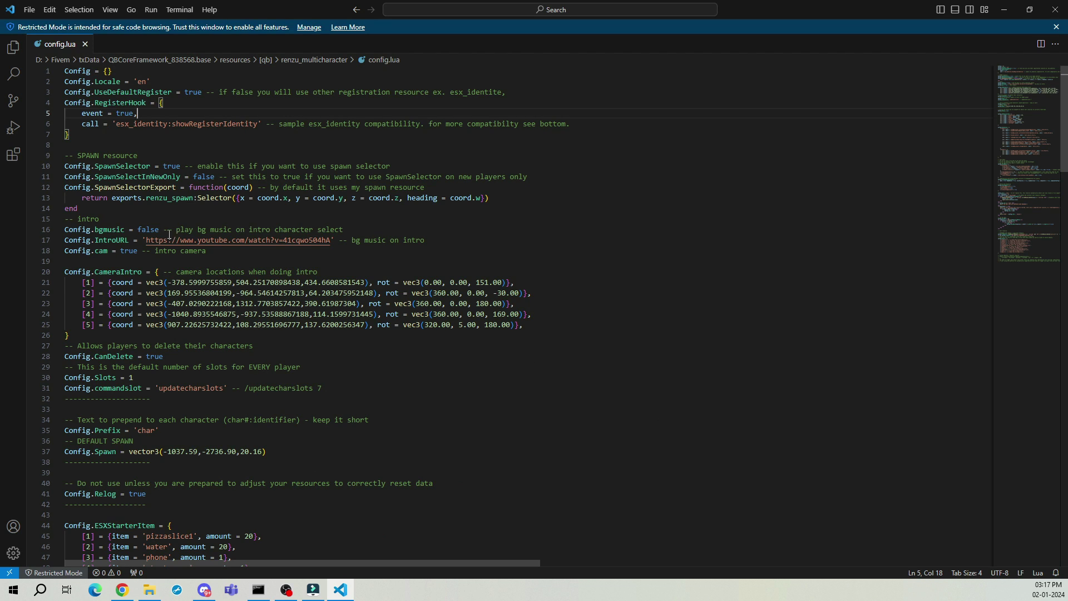
{"action": "left_click_drag", "start_coordinate": [146, 240], "coordinate": [334, 240]}
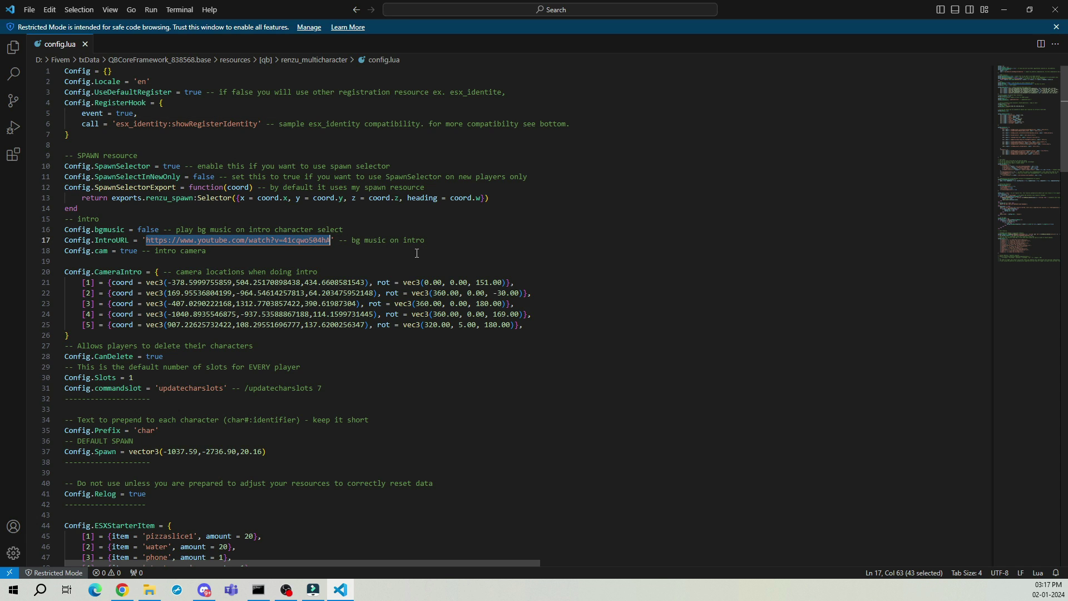
{"action": "left_click", "coordinate": [224, 239]}
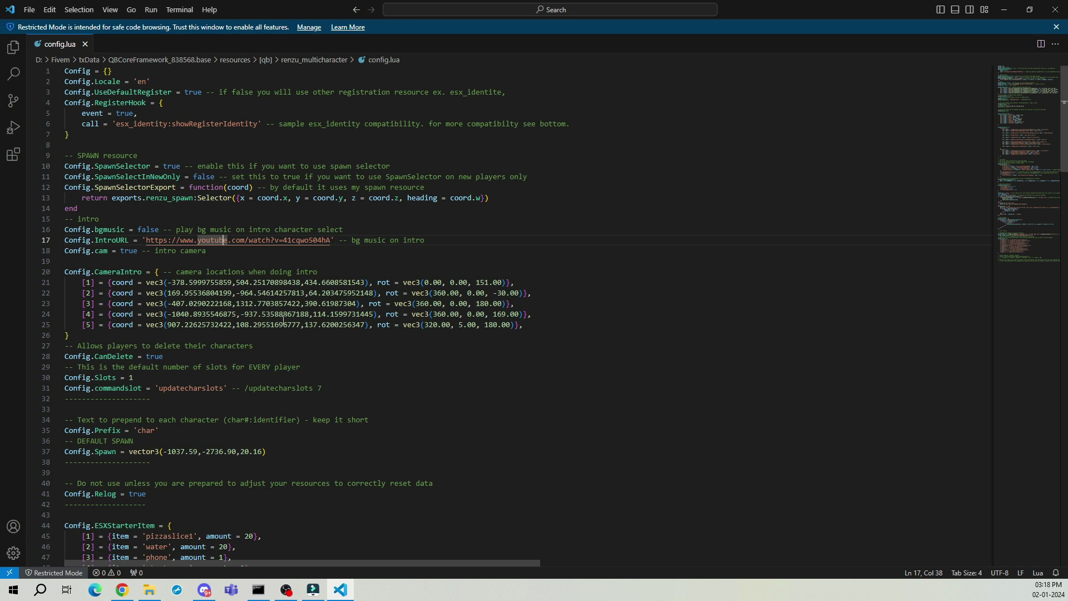
{"action": "left_click_drag", "start_coordinate": [168, 282], "coordinate": [493, 282]}
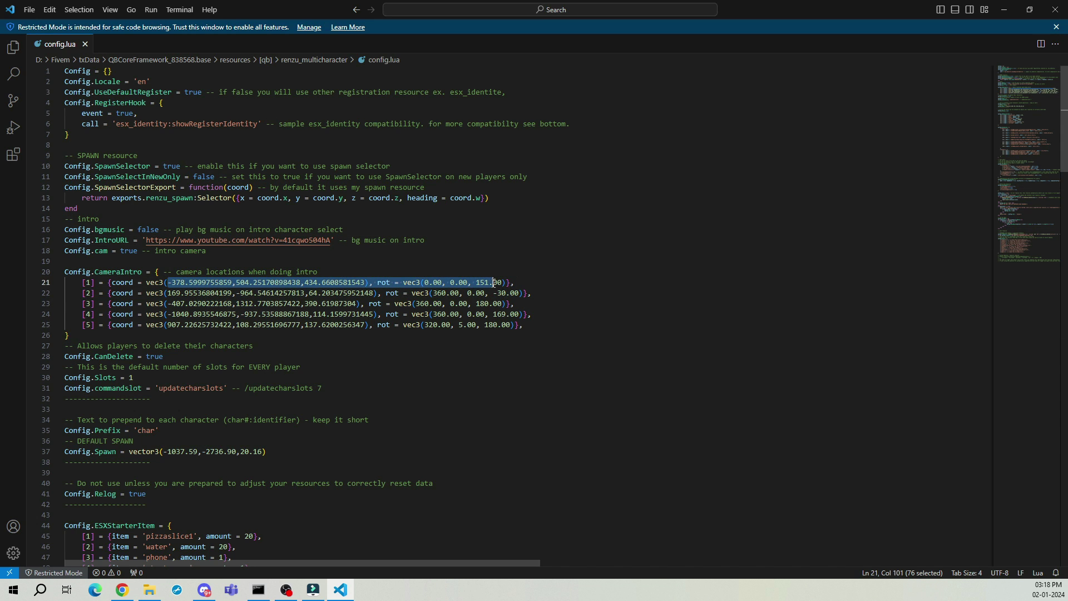
{"action": "left_click", "coordinate": [445, 293]}
{"action": "left_click_drag", "start_coordinate": [206, 282], "coordinate": [274, 284]}
{"action": "left_click_drag", "start_coordinate": [424, 282], "coordinate": [501, 282]}
{"action": "left_click_drag", "start_coordinate": [168, 293], "coordinate": [375, 293]}
{"action": "left_click_drag", "start_coordinate": [440, 294], "coordinate": [518, 294]}
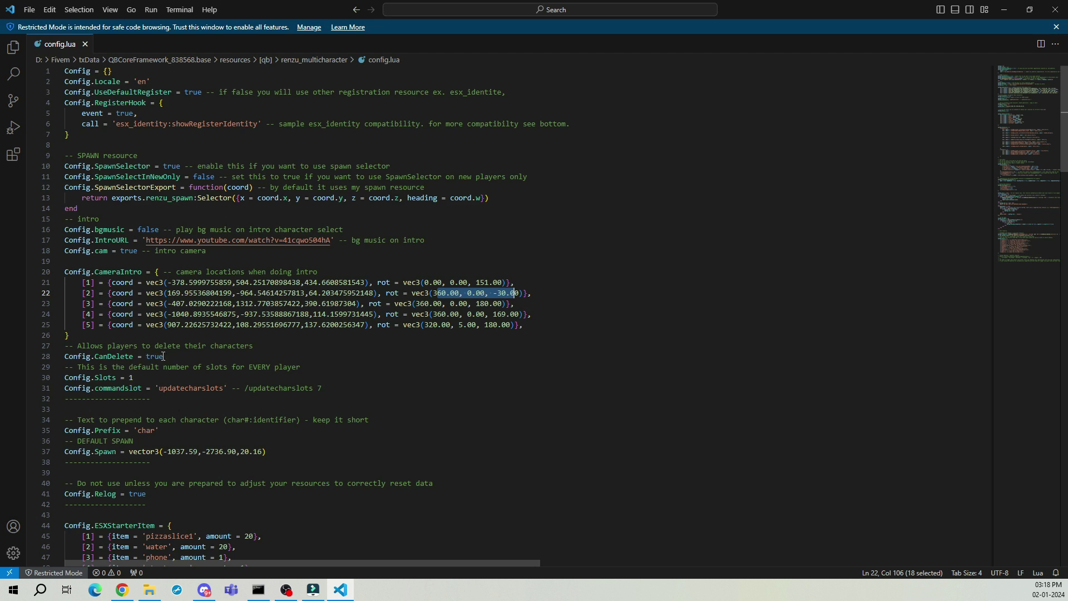
{"action": "double_click", "coordinate": [150, 357]}
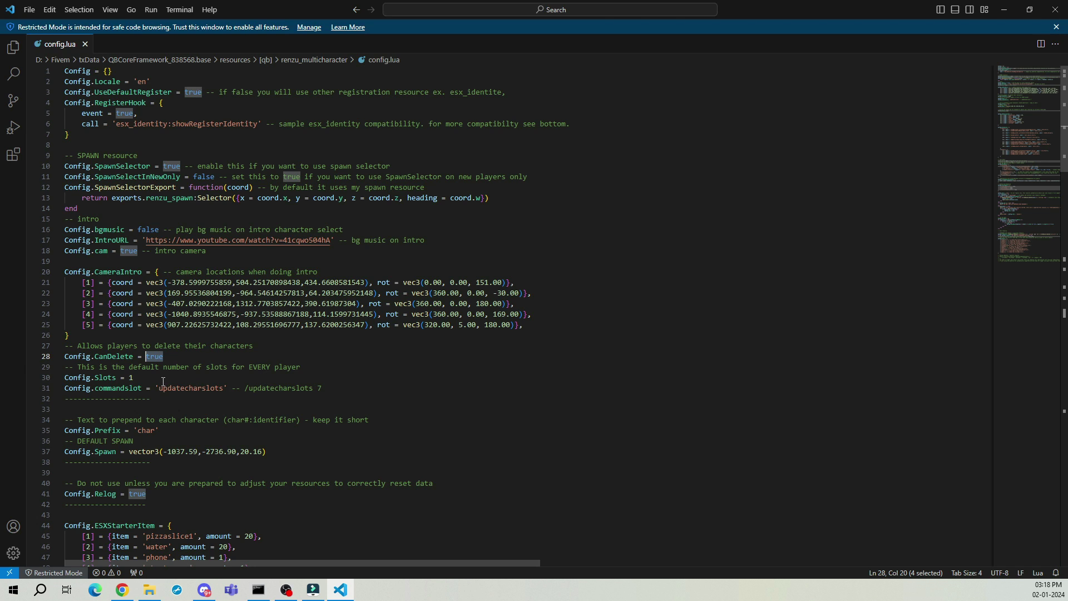
Change Config.Slots from 1 to 3
{"action": "double_click", "coordinate": [138, 377]}
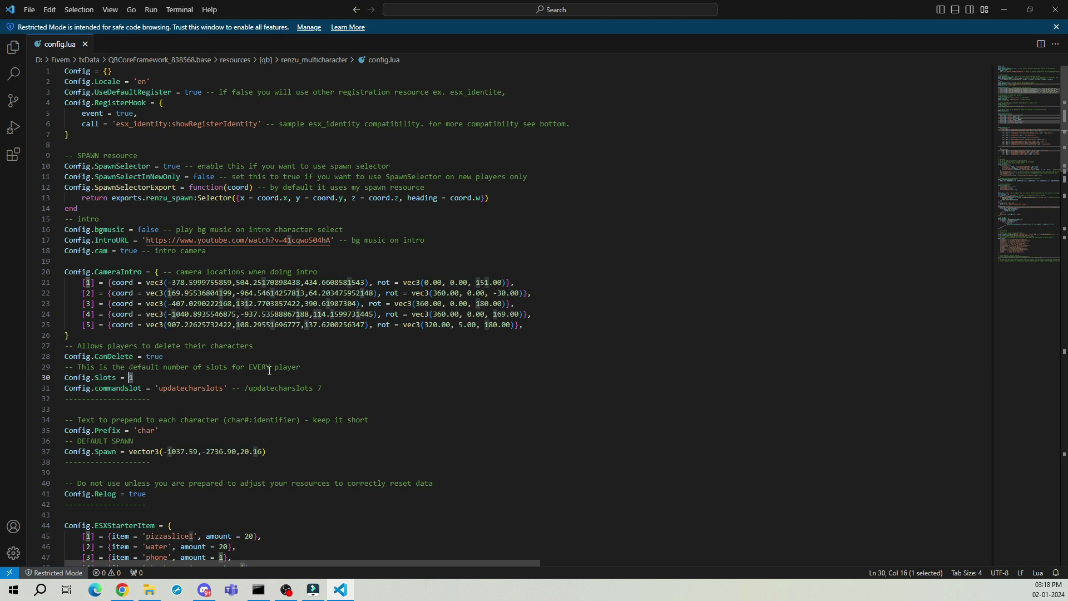
{"action": "type", "text": "3"}
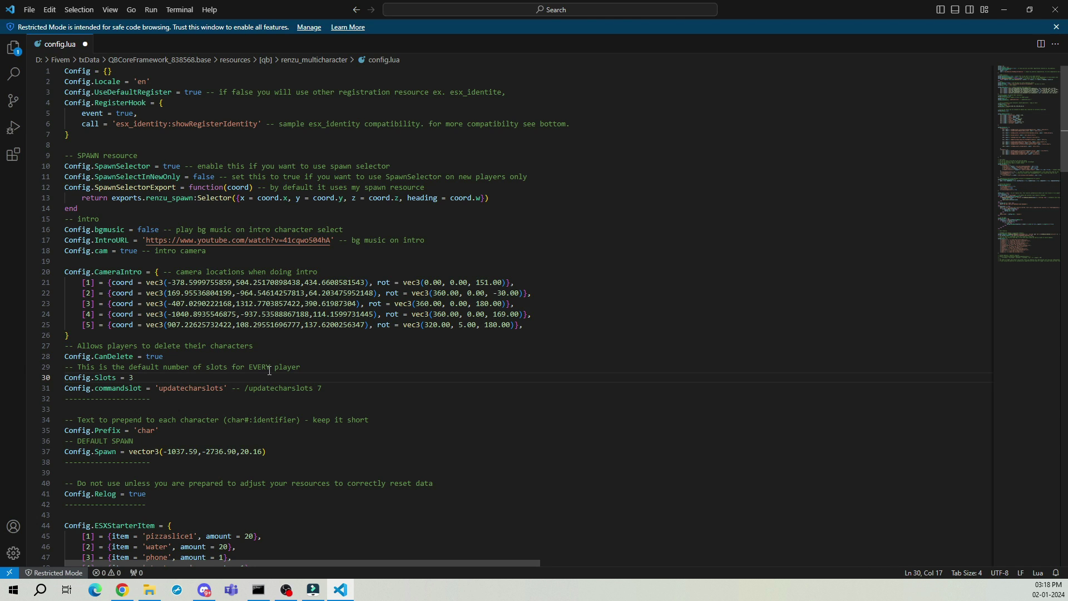
{"action": "scroll", "coordinate": [264, 371], "scroll_direction": "down", "scroll_amount": 1}
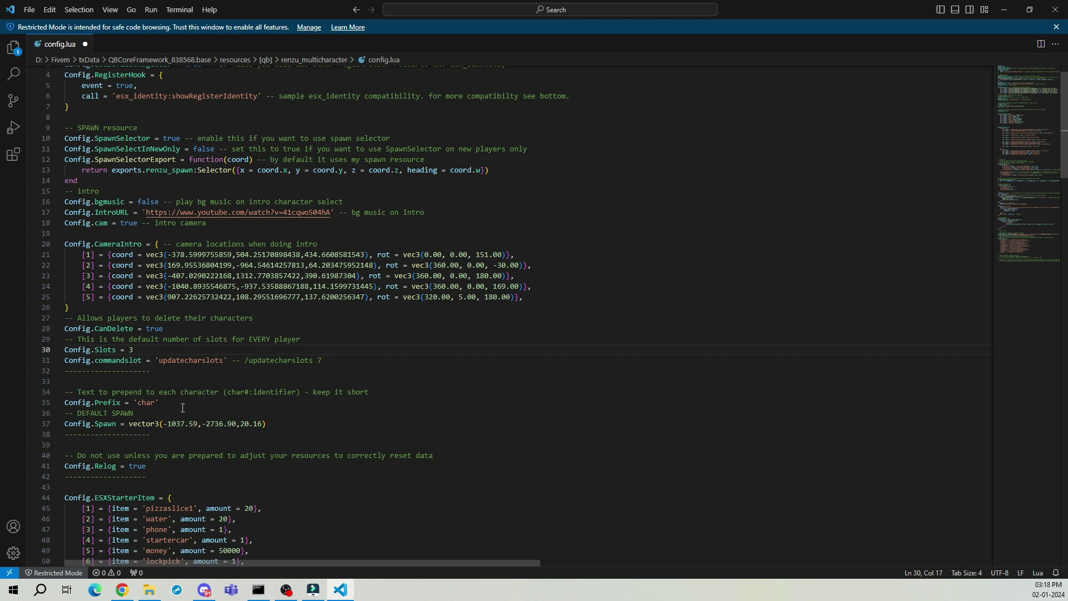
{"action": "left_click_drag", "start_coordinate": [163, 423], "coordinate": [262, 423]}
{"action": "scroll", "coordinate": [297, 415], "scroll_direction": "down", "scroll_amount": 4}
{"action": "scroll", "coordinate": [297, 415], "scroll_direction": "down", "scroll_amount": 4}
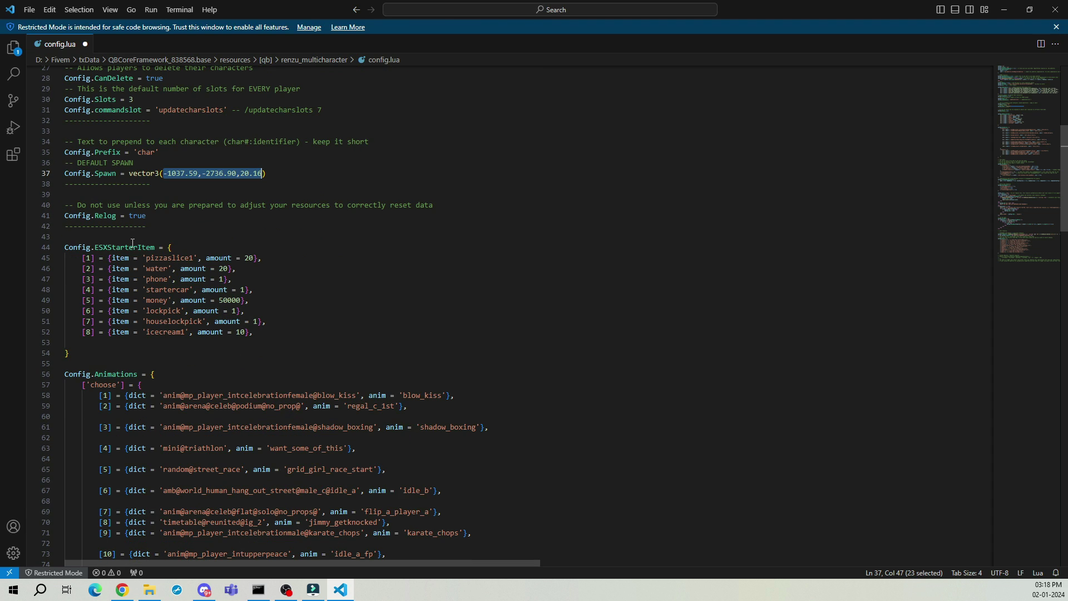
{"action": "left_click_drag", "start_coordinate": [96, 248], "coordinate": [104, 247]}
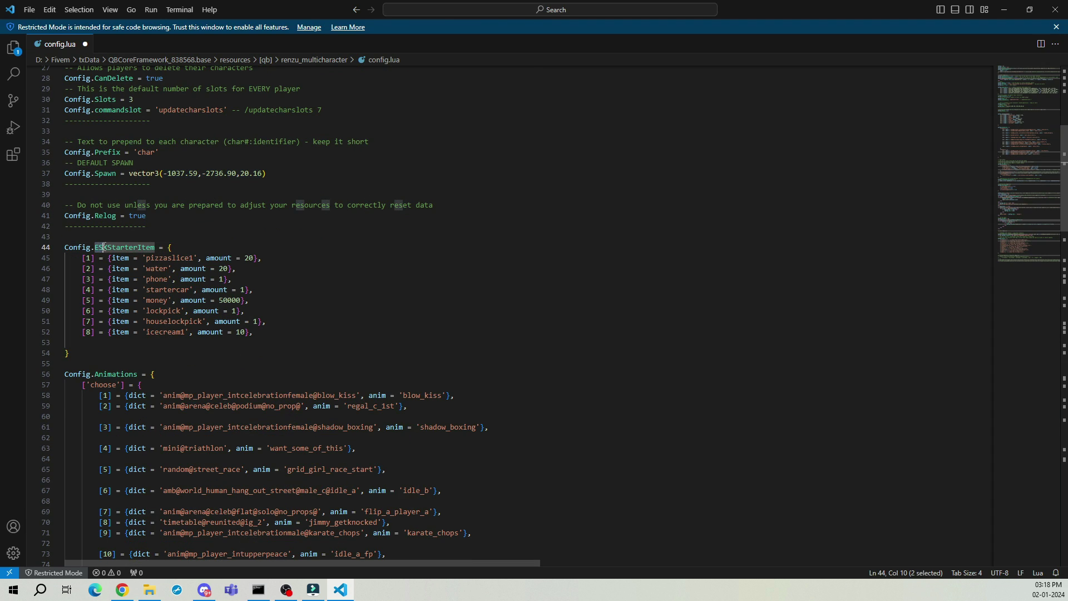
{"action": "left_click", "coordinate": [223, 360]}
{"action": "scroll", "coordinate": [130, 394], "scroll_direction": "down", "scroll_amount": 3}
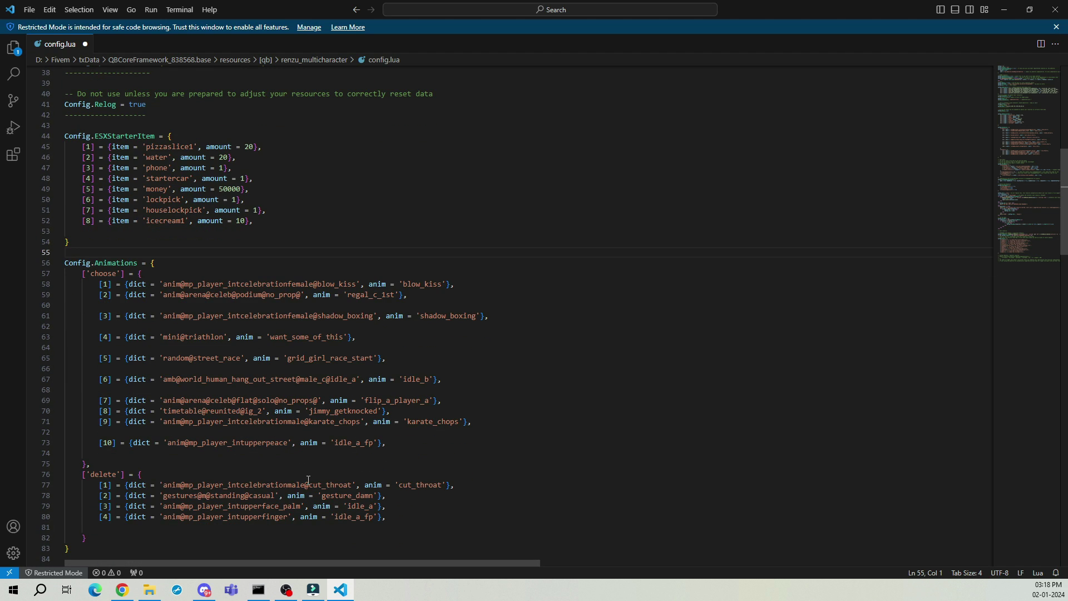
{"action": "scroll", "coordinate": [312, 478], "scroll_direction": "down", "scroll_amount": 1}
{"action": "scroll", "coordinate": [149, 441], "scroll_direction": "down", "scroll_amount": 6}
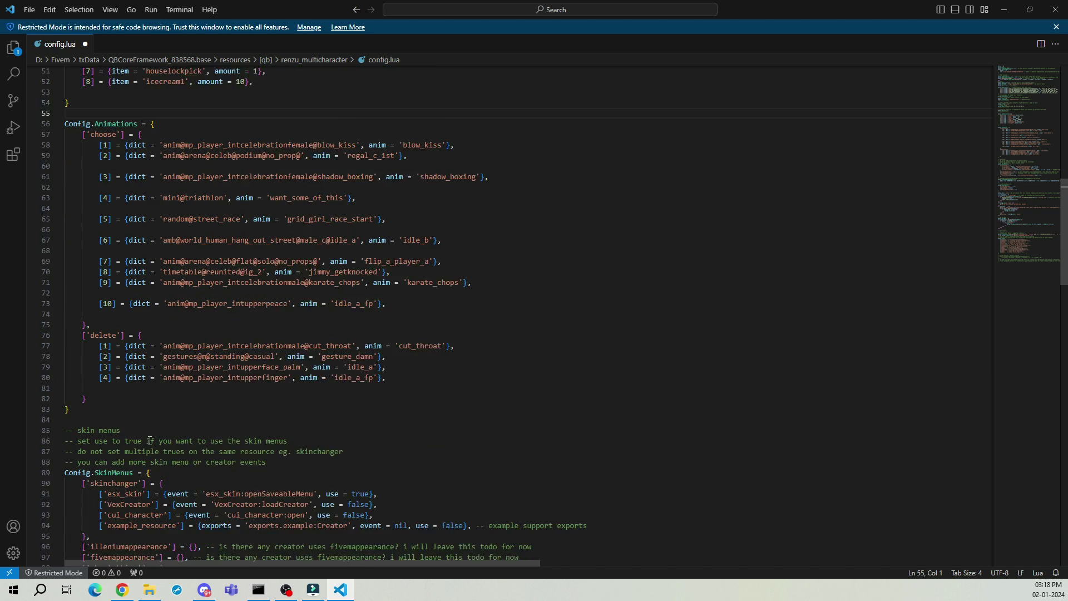
{"action": "scroll", "coordinate": [211, 431], "scroll_direction": "down", "scroll_amount": 3}
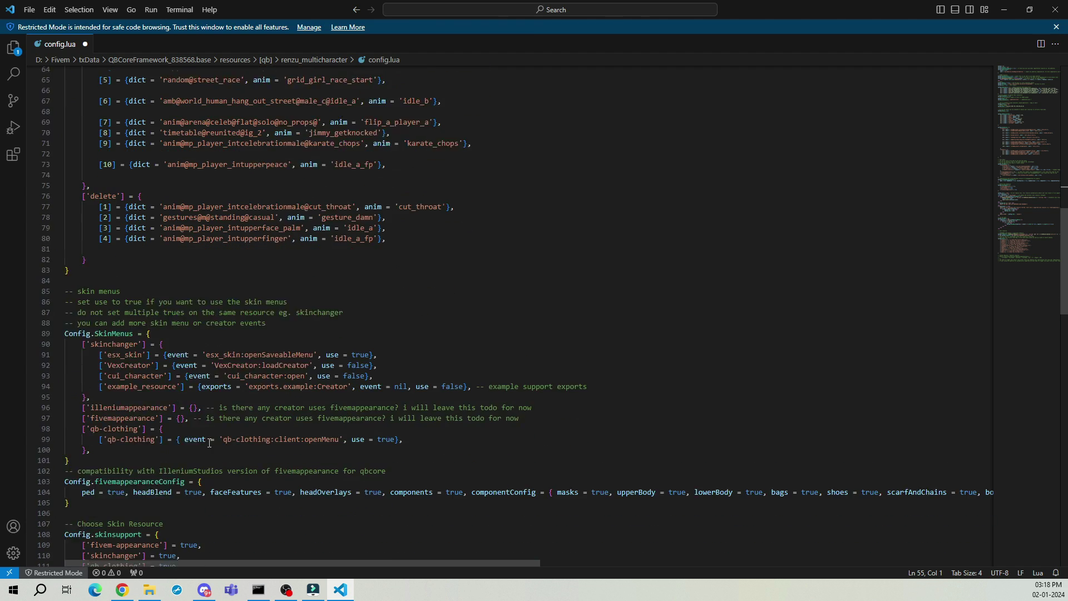
{"action": "left_click_drag", "start_coordinate": [110, 412], "coordinate": [157, 412]}
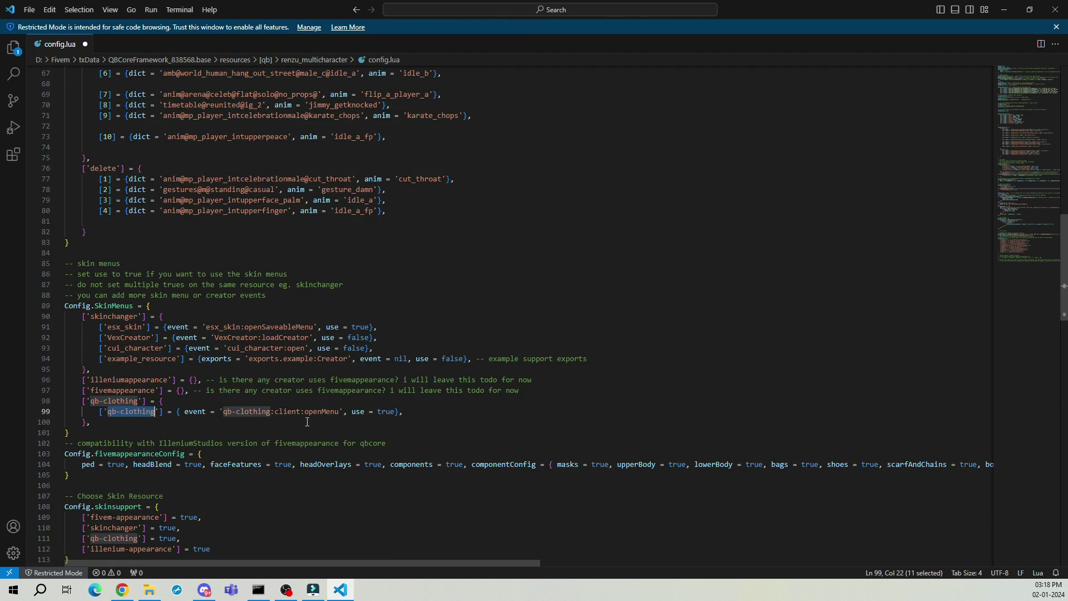
{"action": "scroll", "coordinate": [309, 427], "scroll_direction": "down", "scroll_amount": 3}
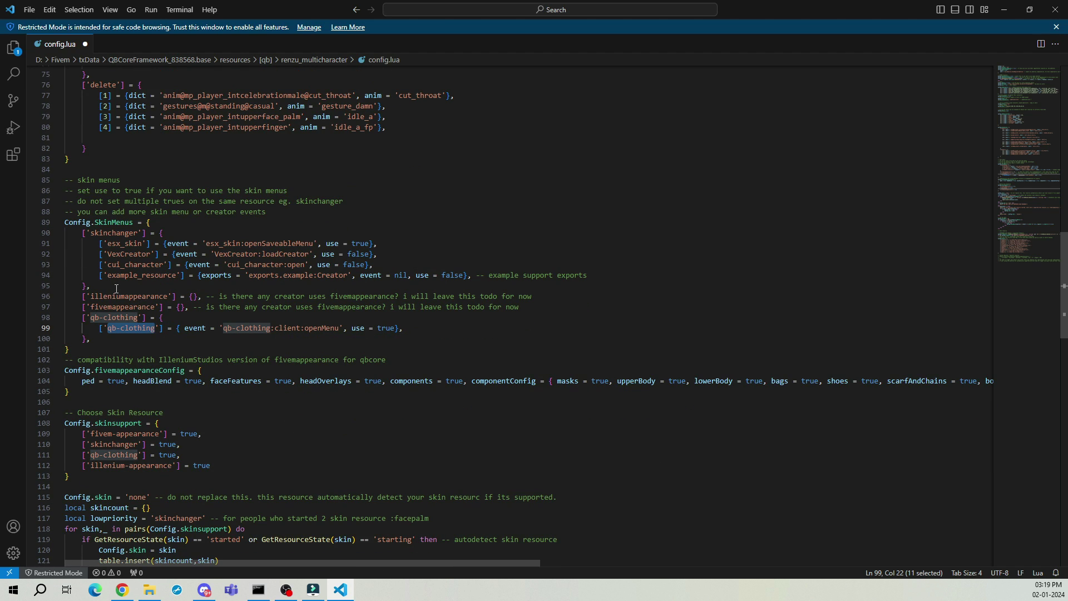
{"action": "left_click_drag", "start_coordinate": [91, 310], "coordinate": [168, 296]}
{"action": "left_click", "coordinate": [246, 422]}
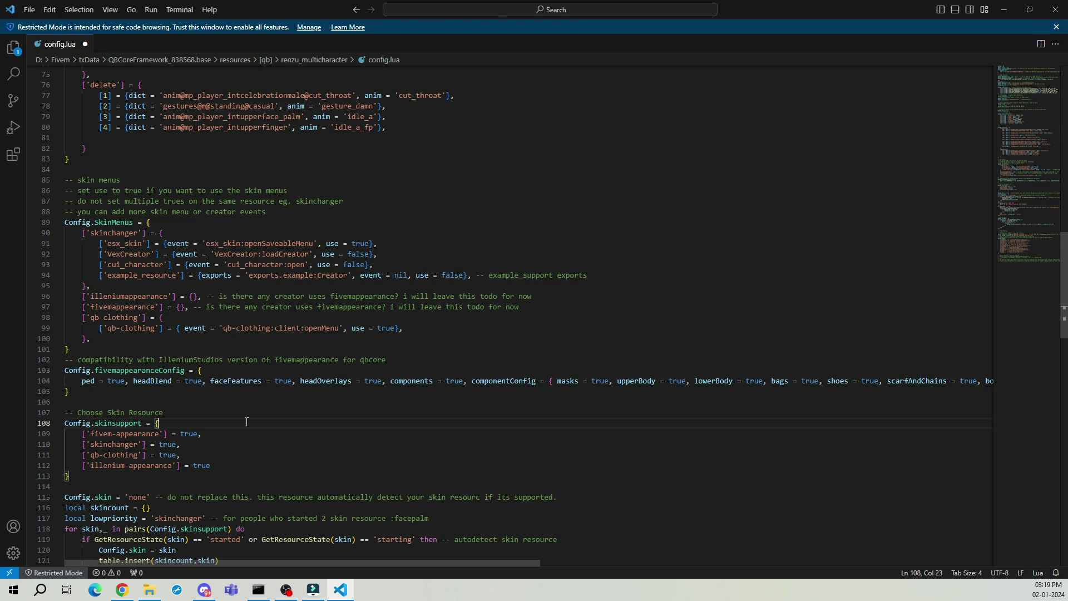
{"action": "scroll", "coordinate": [244, 425], "scroll_direction": "down", "scroll_amount": 2}
{"action": "scroll", "coordinate": [242, 425], "scroll_direction": "down", "scroll_amount": 3}
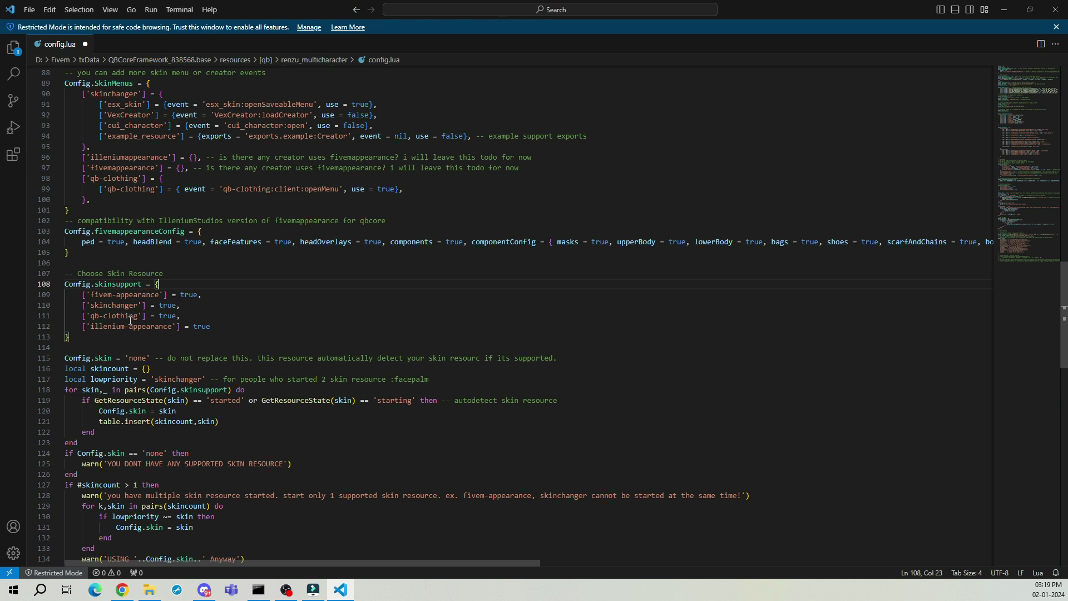
{"action": "scroll", "coordinate": [151, 345], "scroll_direction": "down", "scroll_amount": 1}
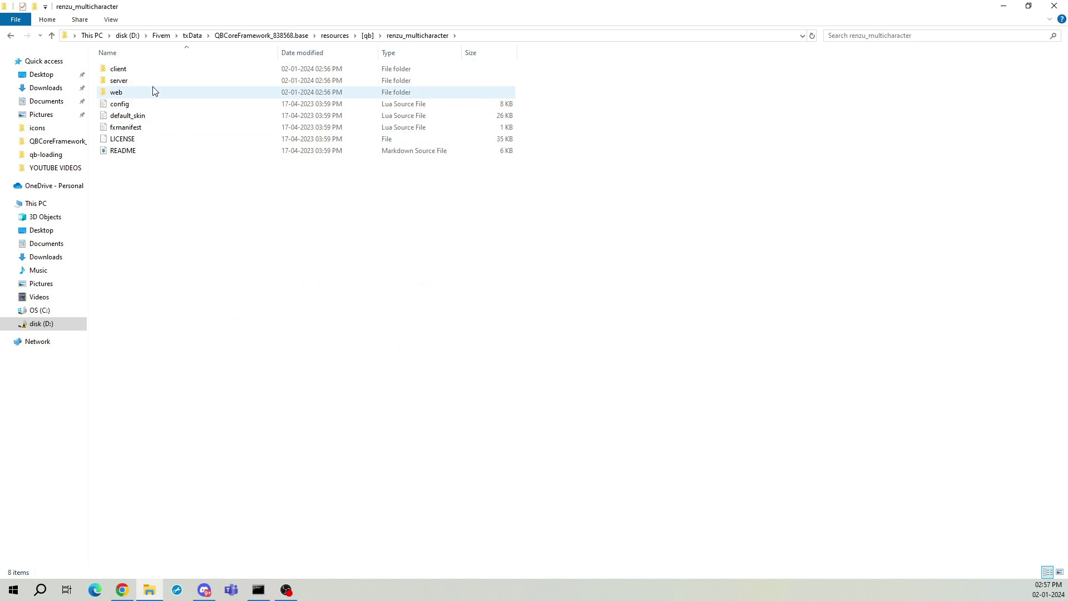
Paste the GTA 6 image into the renzu_multicharacter web folder
{"action": "double_click", "coordinate": [152, 91]}
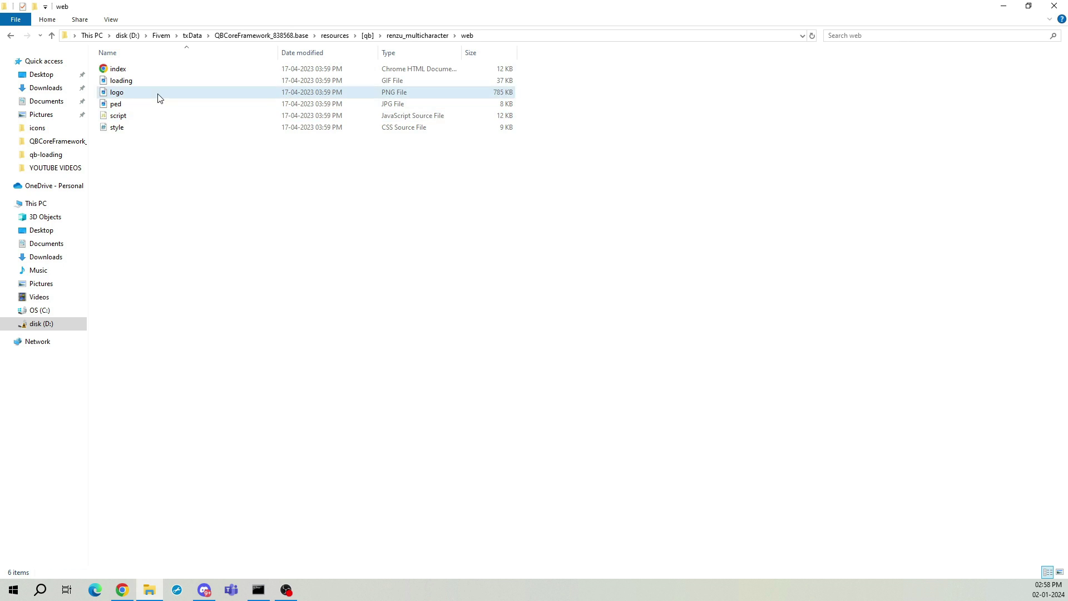
{"action": "left_click", "coordinate": [156, 93]}
{"action": "right_click", "coordinate": [172, 221]}
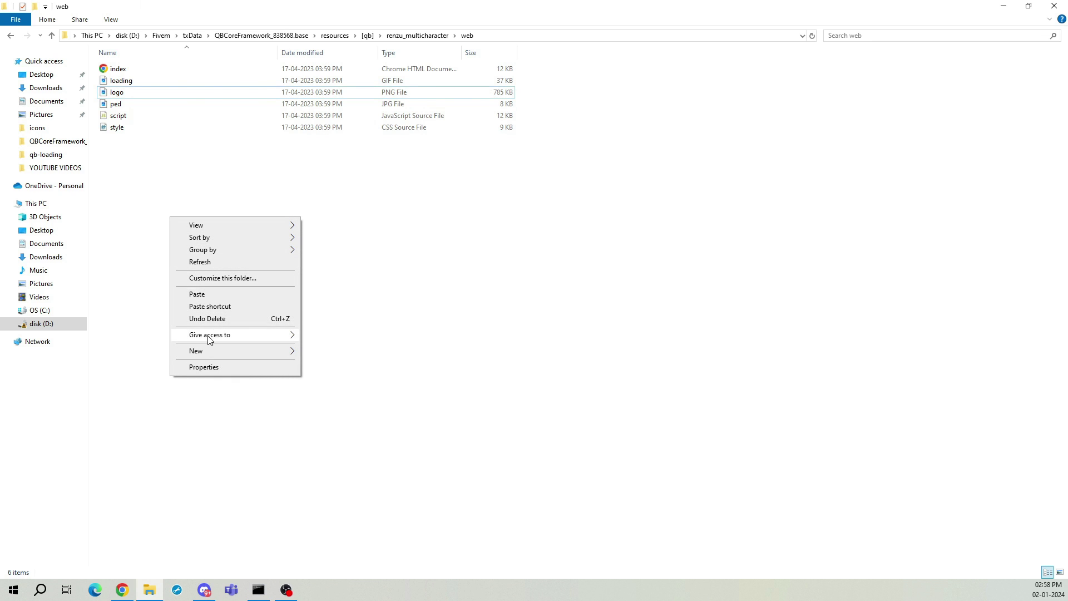
{"action": "left_click", "coordinate": [196, 294]}
Delete the old logo file from the web folder
{"action": "left_click", "coordinate": [129, 103]}
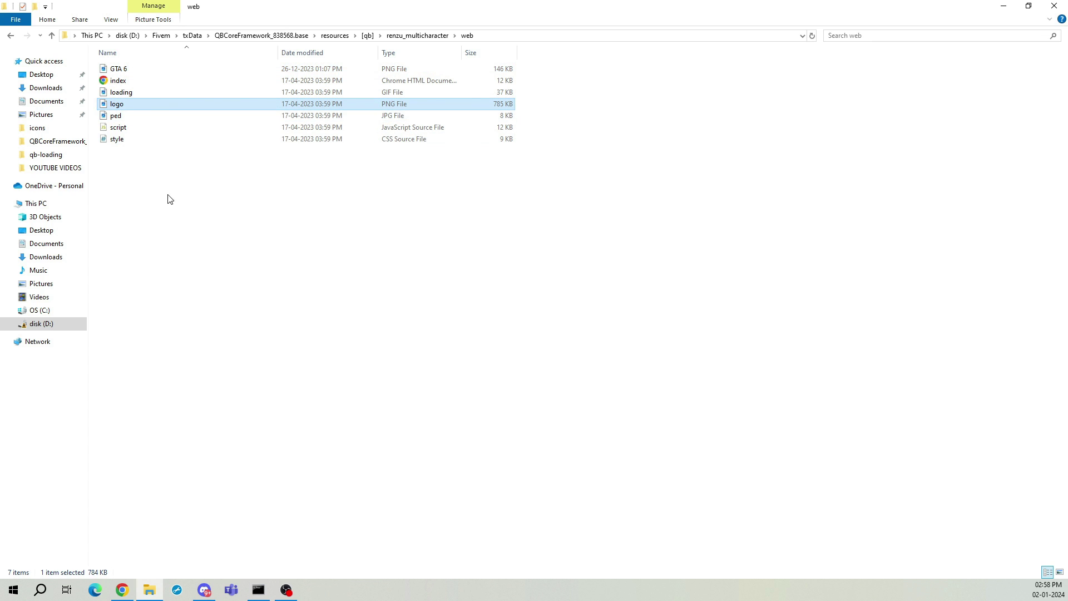
{"action": "right_click", "coordinate": [144, 103]}
{"action": "left_click", "coordinate": [225, 421]}
{"action": "key", "text": "ctrl+c"}
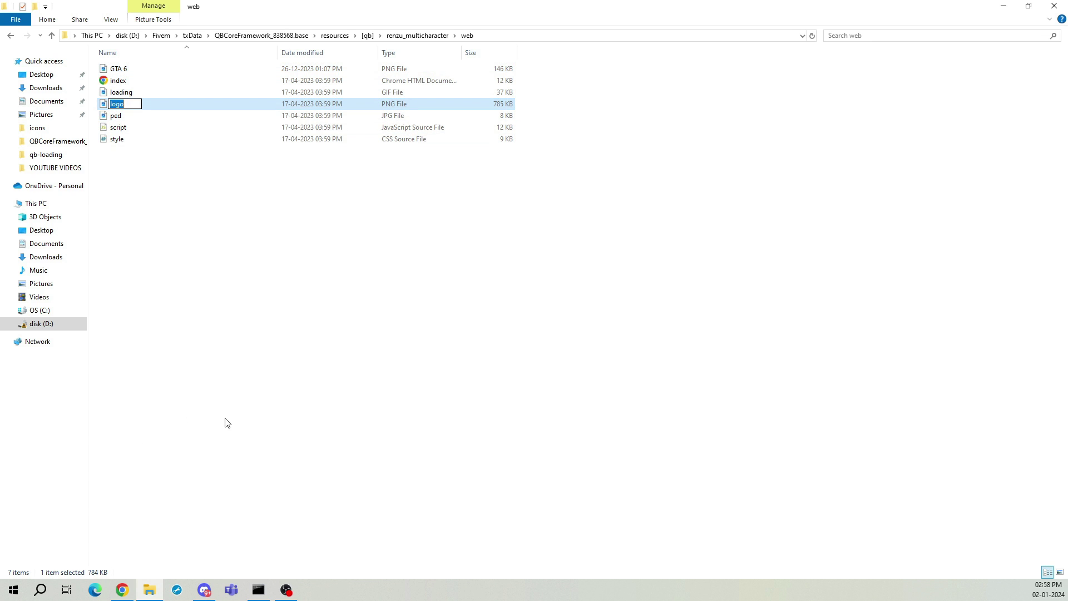
{"action": "left_click", "coordinate": [207, 356]}
{"action": "right_click", "coordinate": [125, 69]}
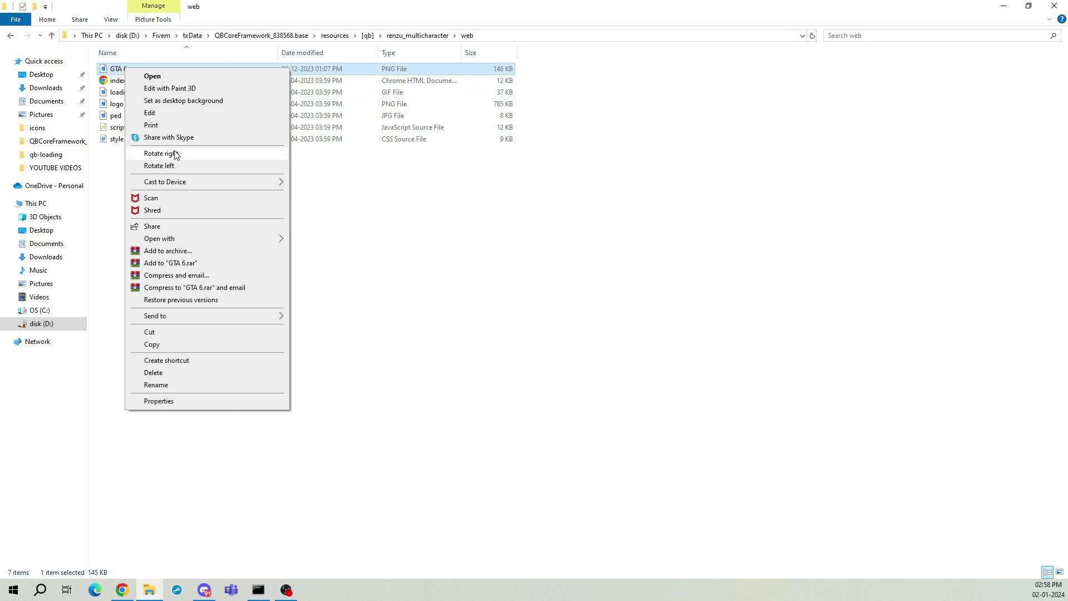
{"action": "left_click", "coordinate": [186, 384]}
{"action": "key", "text": "ctrl+v"}
{"action": "left_click", "coordinate": [192, 364]}
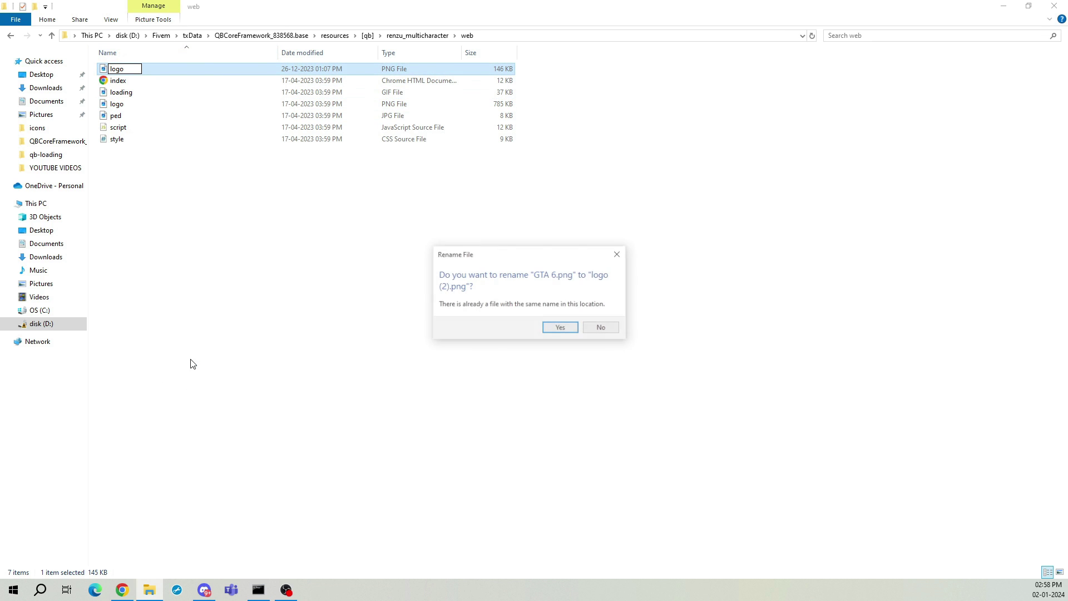
{"action": "left_click", "coordinate": [616, 255]}
{"action": "left_click", "coordinate": [117, 104]}
{"action": "key", "text": "Delete"}
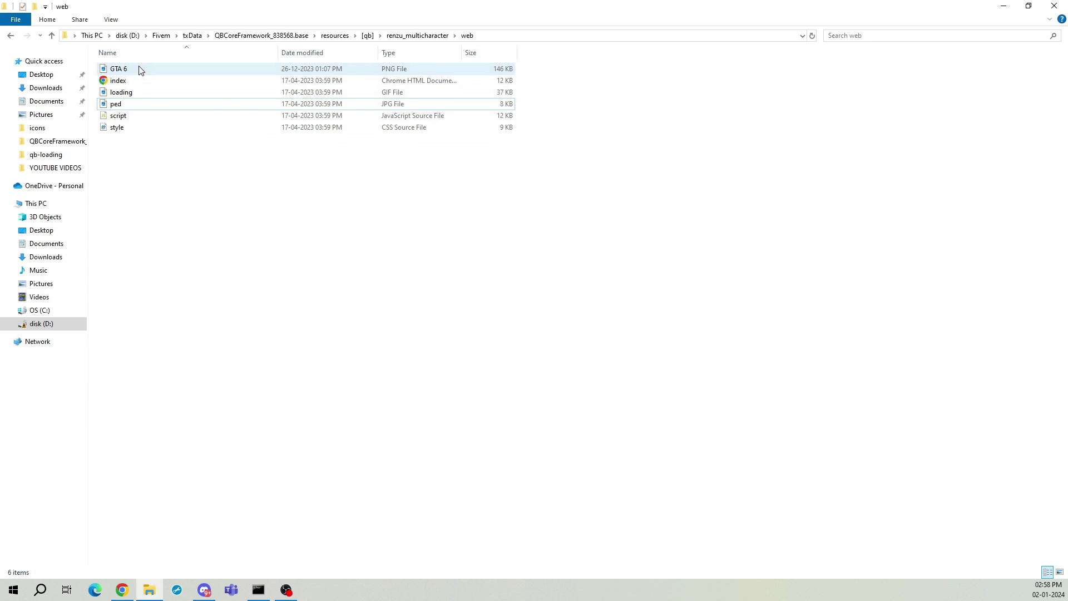
Rename GTA 6.png to logo
{"action": "right_click", "coordinate": [139, 69]}
{"action": "left_click", "coordinate": [206, 384]}
{"action": "key", "text": "ctrl+v"}
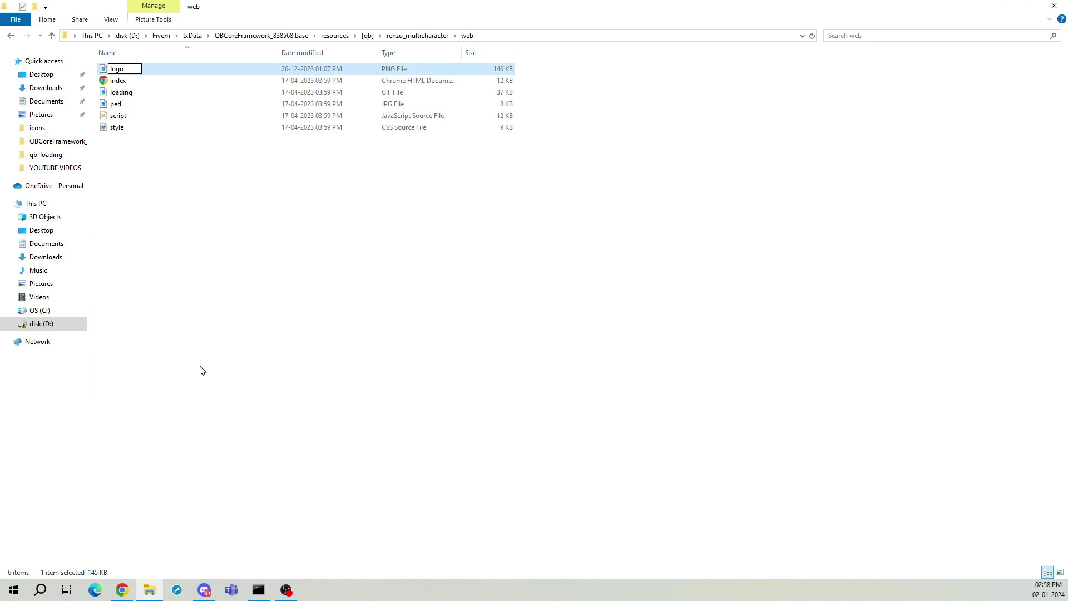
{"action": "key", "text": "Return"}
Open index.html in Visual Studio Code via Open with
{"action": "left_click", "coordinate": [135, 70]}
{"action": "right_click", "coordinate": [137, 71]}
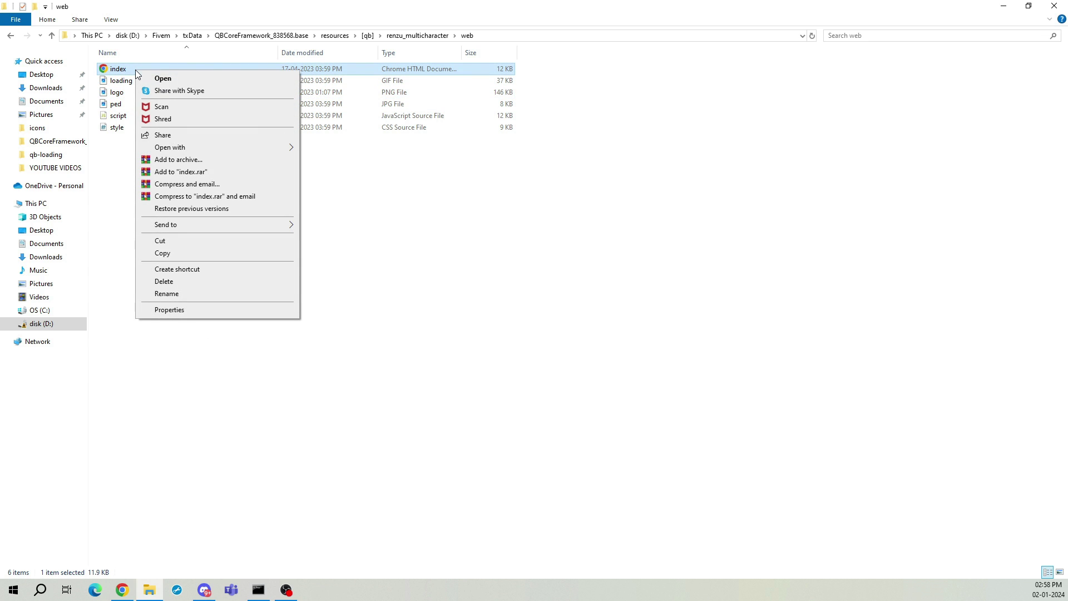
{"action": "mouse_move", "coordinate": [222, 147]}
{"action": "left_click", "coordinate": [342, 199]}
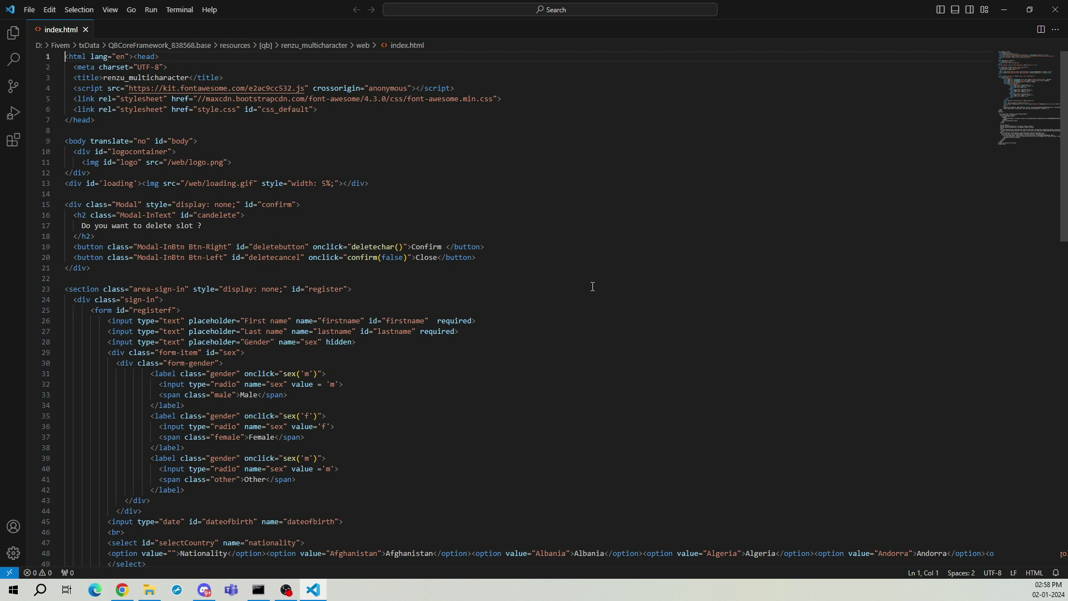
Locate the minilogo image line in index.html
{"action": "scroll", "coordinate": [592, 287], "scroll_direction": "down", "scroll_amount": 5}
{"action": "scroll", "coordinate": [616, 304], "scroll_direction": "down", "scroll_amount": 4}
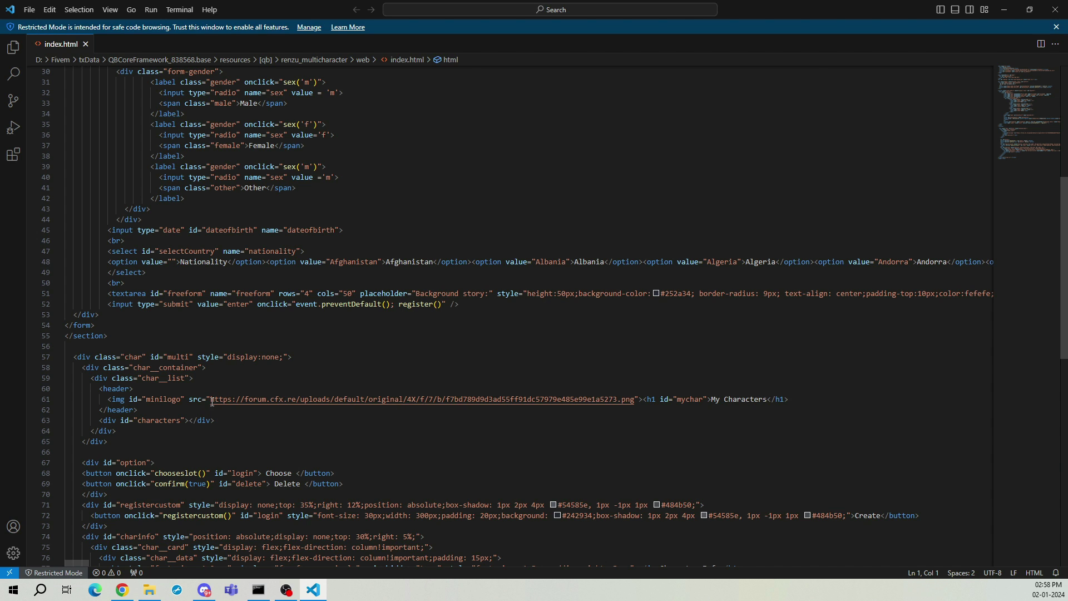
{"action": "left_click_drag", "start_coordinate": [212, 401], "coordinate": [36, 399]}
{"action": "left_click", "coordinate": [505, 407]}
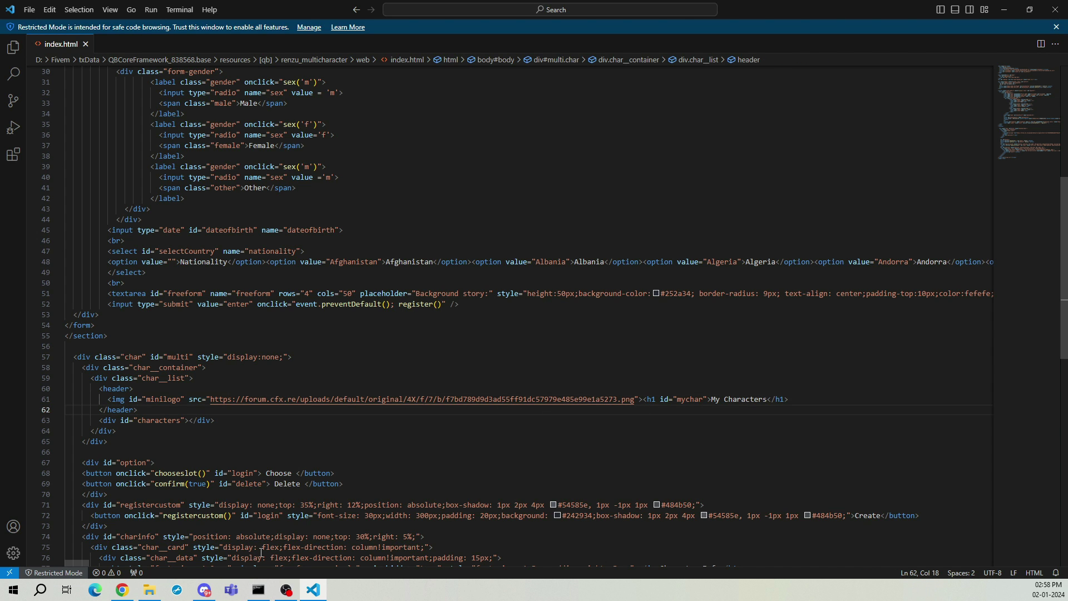
Copy the GTA_6.png image link from the Discord post
{"action": "left_click", "coordinate": [195, 582]}
{"action": "right_click", "coordinate": [314, 439]}
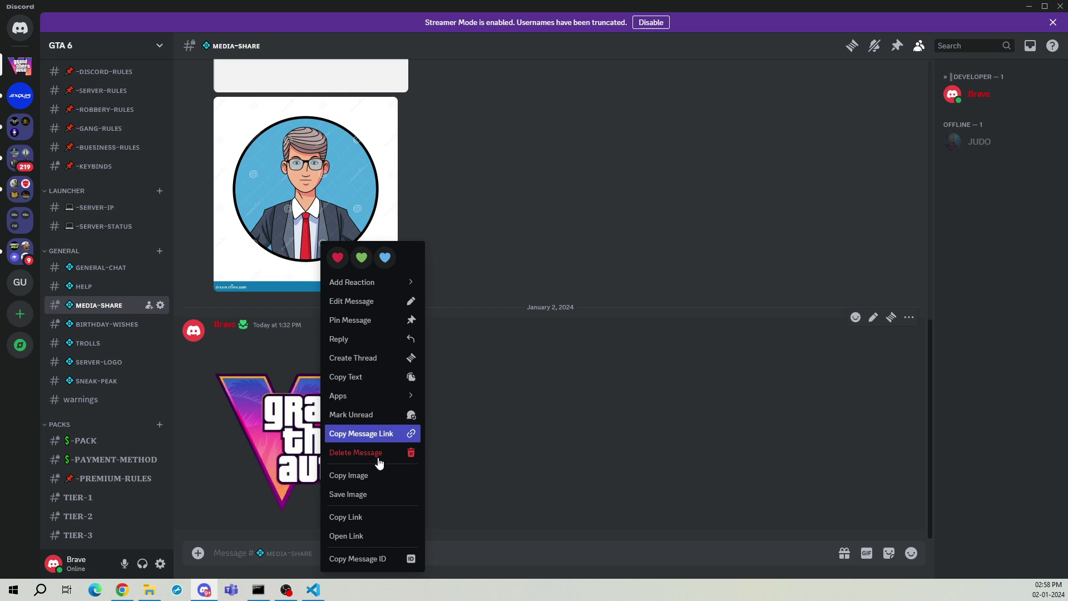
{"action": "left_click", "coordinate": [392, 514]}
{"action": "mouse_move", "coordinate": [324, 591]}
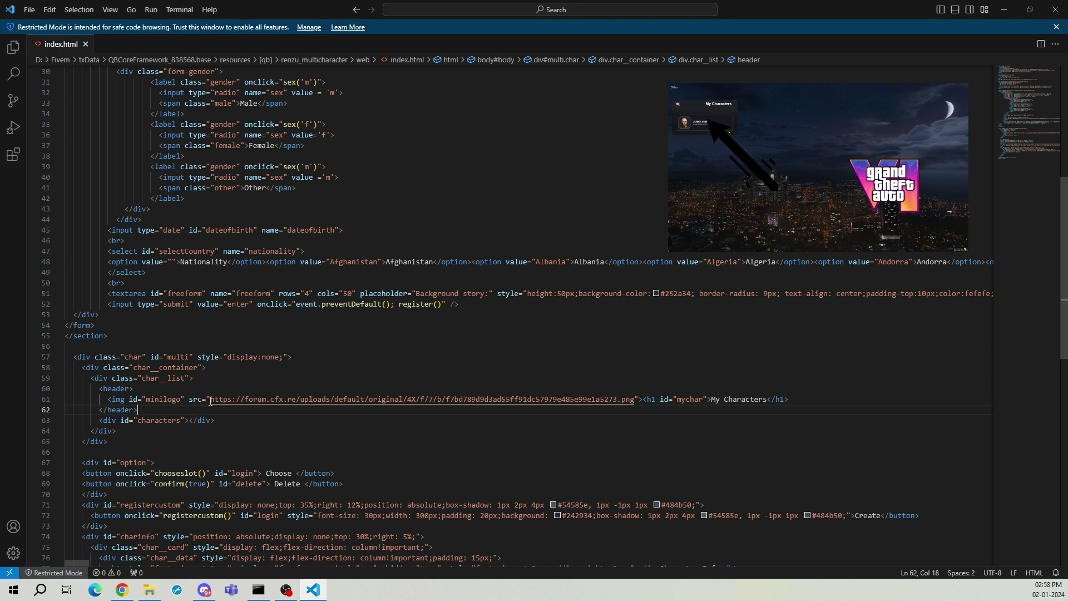
Replace the minilogo src URL on line 61 with the Discord image link
{"action": "left_click_drag", "start_coordinate": [210, 399], "coordinate": [435, 406]}
{"action": "left_click_drag", "start_coordinate": [630, 406], "coordinate": [633, 403]}
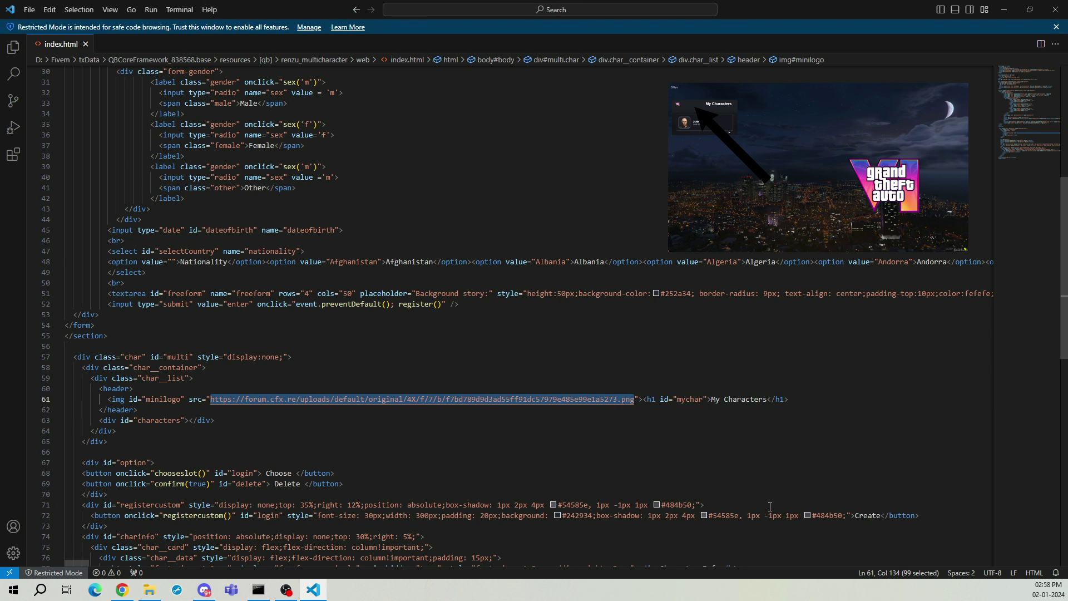
{"action": "key", "text": "ctrl+v"}
{"action": "left_click", "coordinate": [542, 454]}
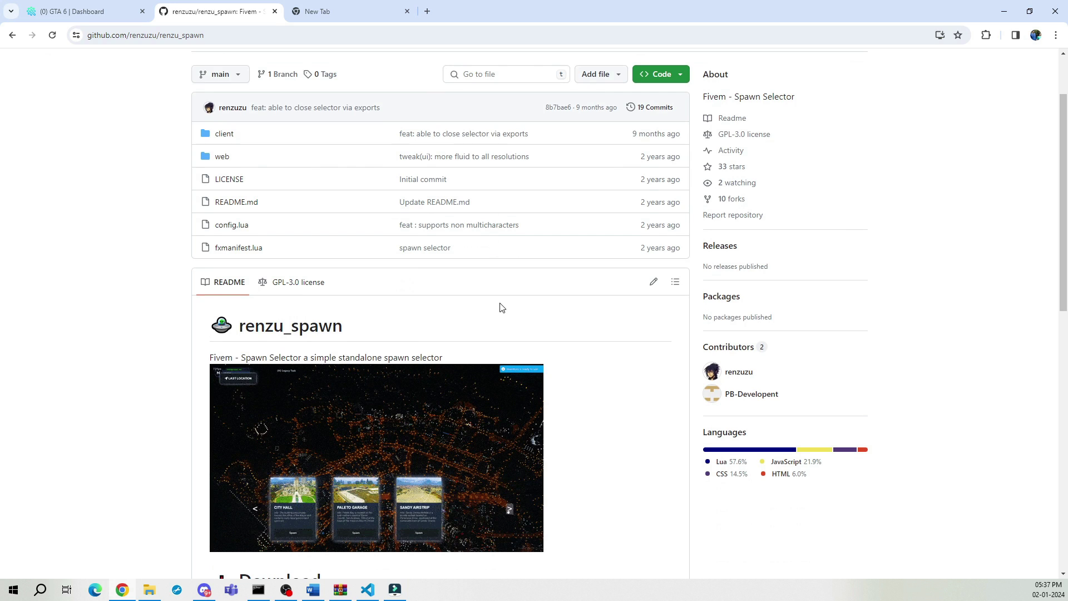
Download renzu_spawn as a ZIP from GitHub and extract it in the Multicharacter folder
{"action": "scroll", "coordinate": [520, 272], "scroll_direction": "up", "scroll_amount": 2}
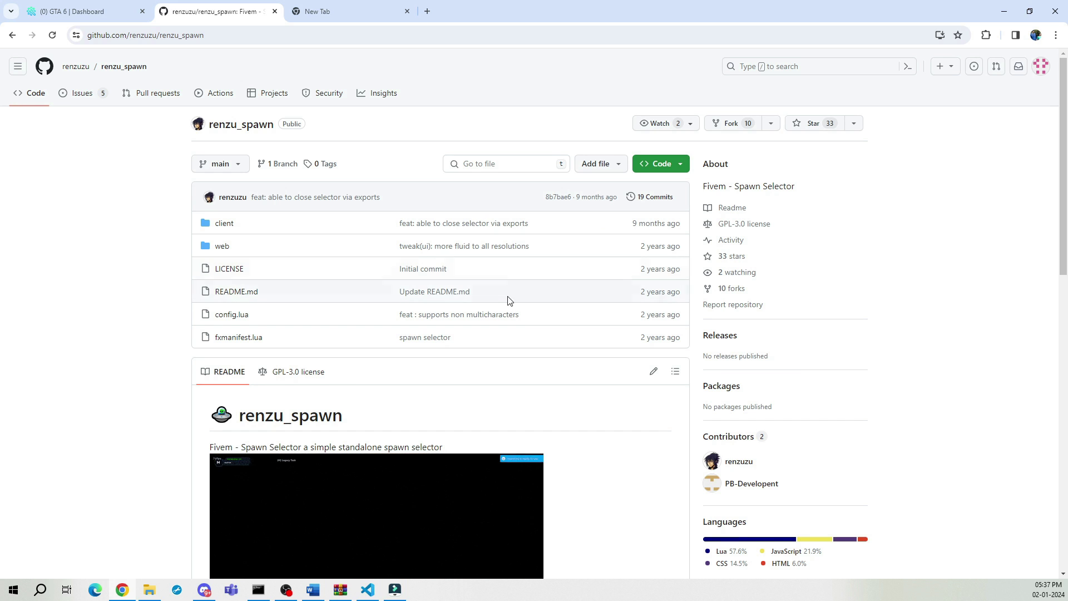
{"action": "scroll", "coordinate": [501, 305], "scroll_direction": "down", "scroll_amount": 1}
{"action": "scroll", "coordinate": [501, 305], "scroll_direction": "down", "scroll_amount": 1}
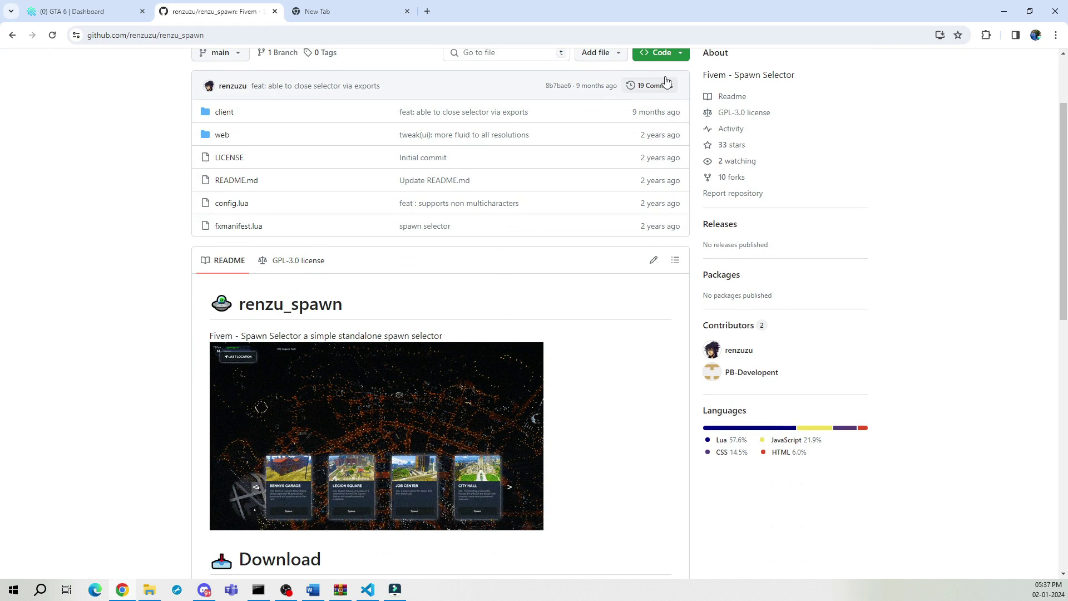
{"action": "left_click", "coordinate": [673, 52]}
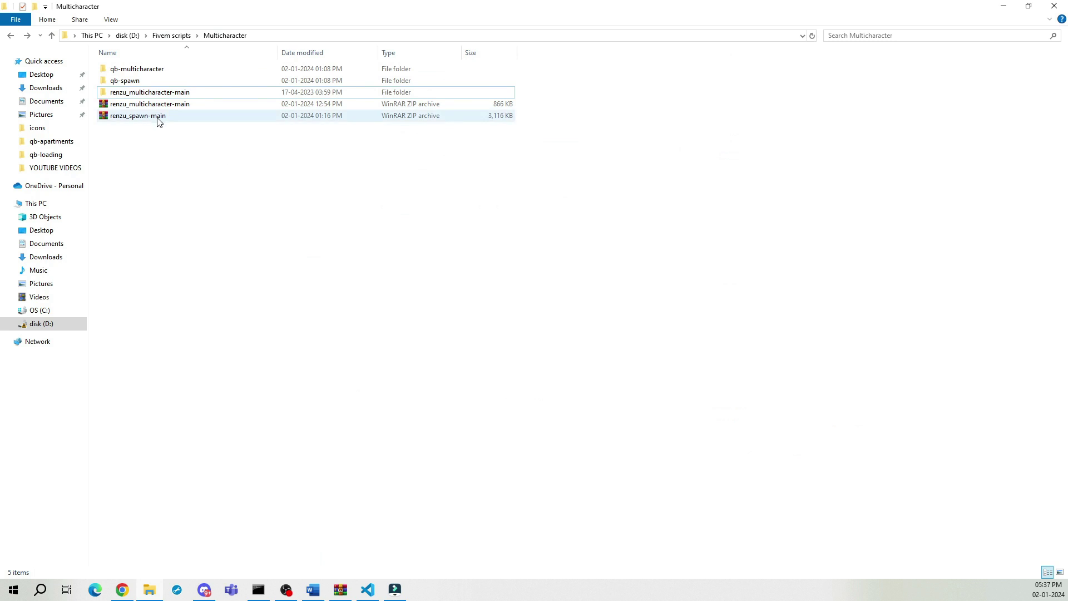
{"action": "left_click", "coordinate": [158, 116]}
{"action": "right_click", "coordinate": [157, 116]}
{"action": "left_click", "coordinate": [173, 173]}
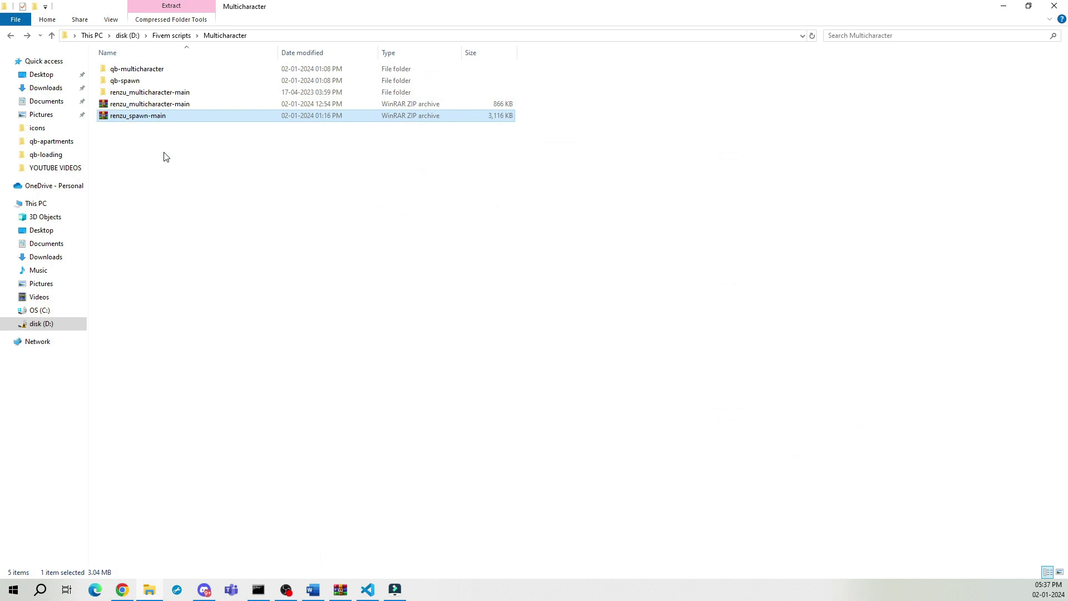
Paste the renzu_spawn-main folder into the QBCore server's resources\[qb] folder
{"action": "left_click", "coordinate": [167, 108]}
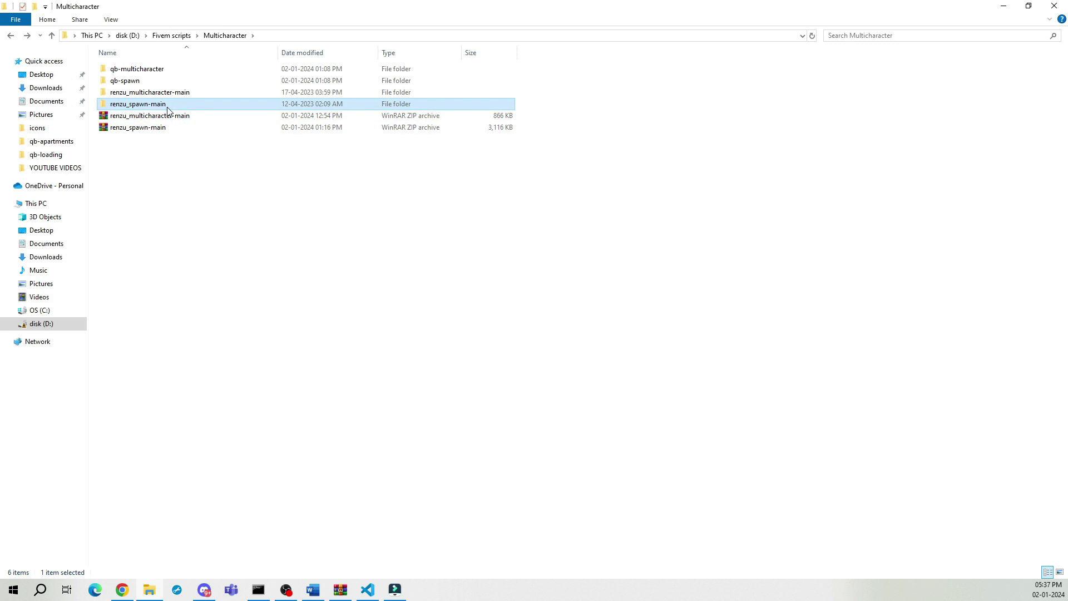
{"action": "left_click", "coordinate": [127, 35]}
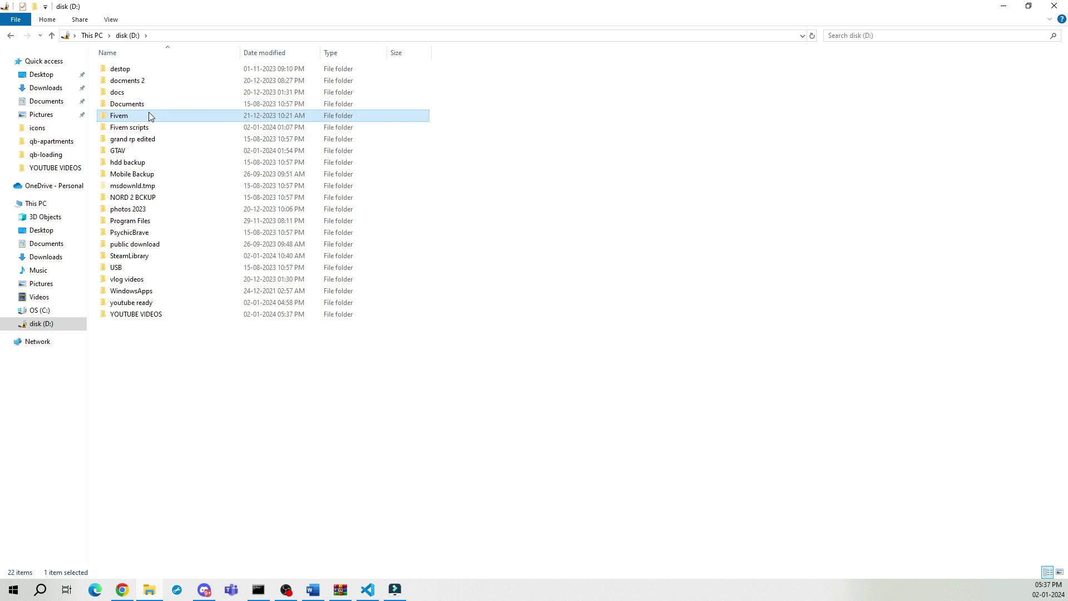
{"action": "double_click", "coordinate": [148, 111]}
{"action": "double_click", "coordinate": [149, 84]}
{"action": "double_click", "coordinate": [148, 83]}
{"action": "double_click", "coordinate": [148, 93]}
{"action": "left_click", "coordinate": [149, 93]}
{"action": "double_click", "coordinate": [148, 96]}
{"action": "scroll", "coordinate": [774, 305], "scroll_direction": "down", "scroll_amount": 6}
{"action": "key", "text": "ctrl+v"}
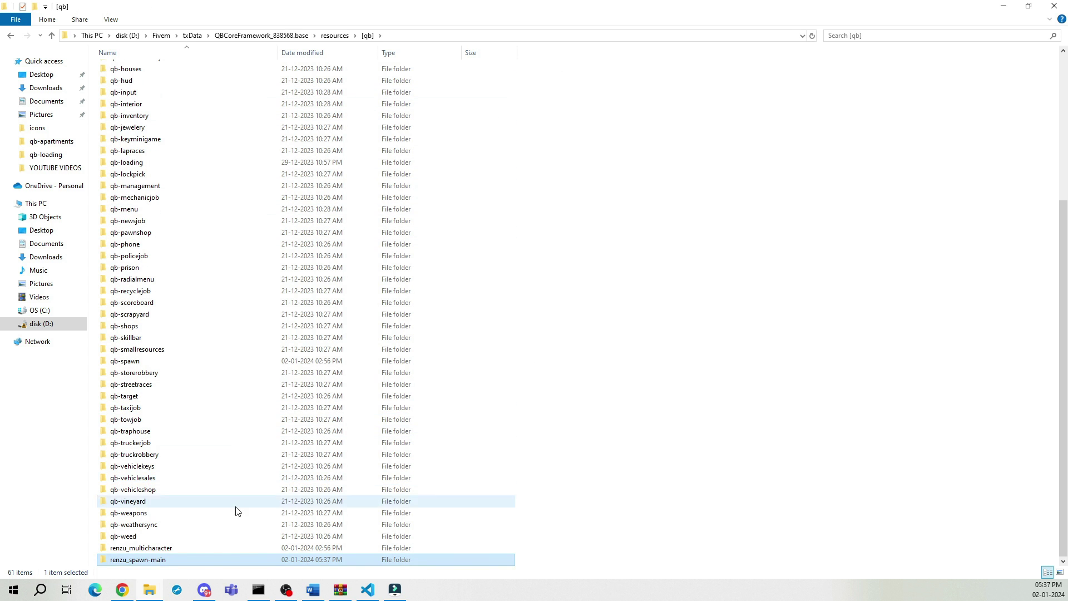
Delete qb-spawn, rename the pasted folder to renzu_spawn, and check its Config.Multicharacters setting
{"action": "left_click", "coordinate": [145, 361]}
{"action": "key", "text": "Delete"}
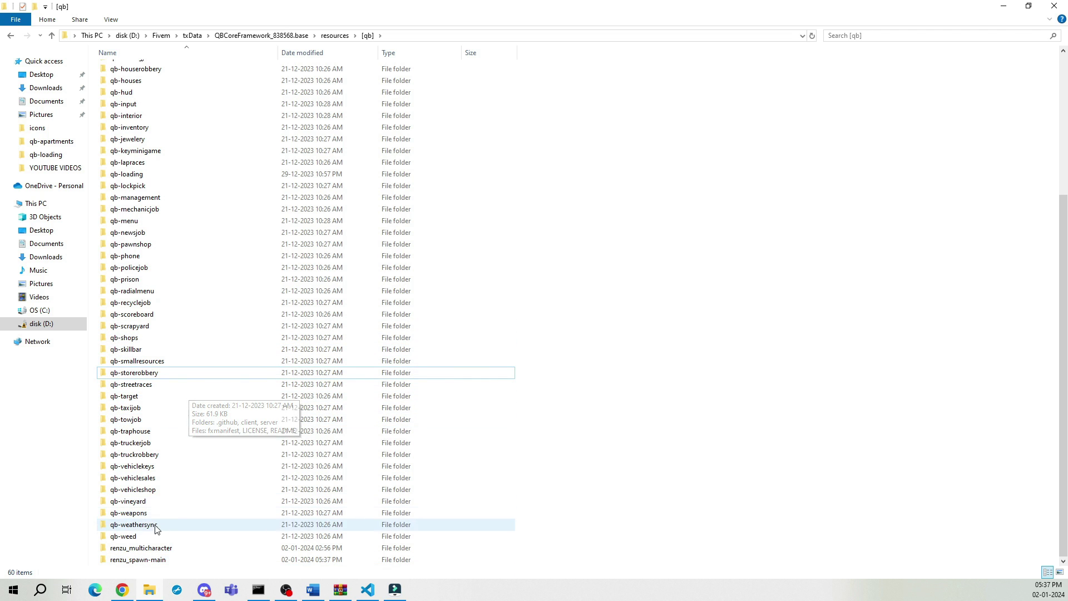
{"action": "right_click", "coordinate": [146, 560]}
{"action": "left_click", "coordinate": [173, 532]}
{"action": "key", "text": "End"}
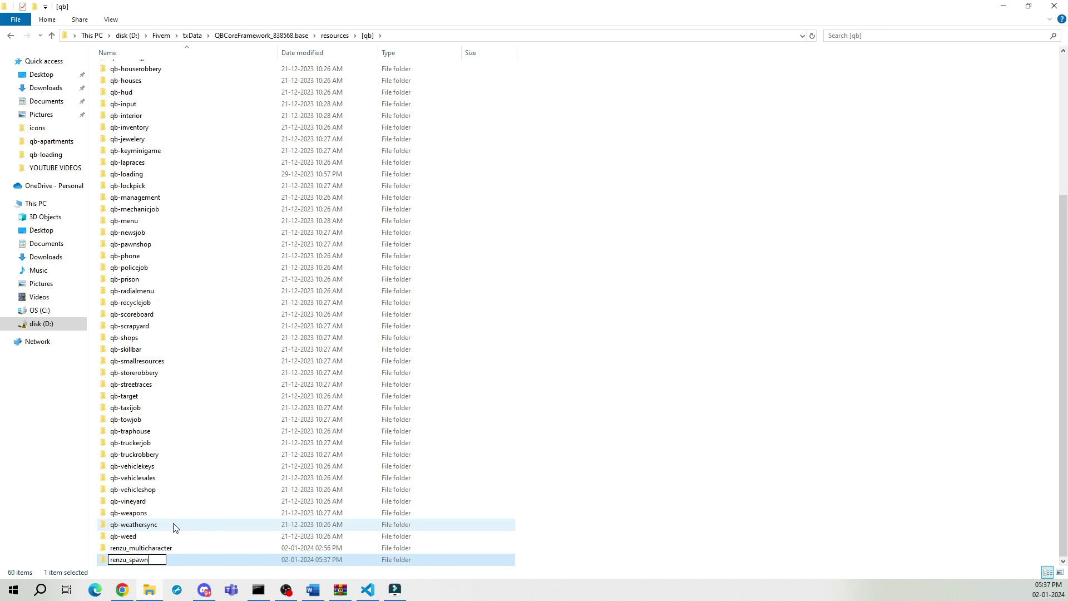
{"action": "key", "text": "Return"}
{"action": "double_click", "coordinate": [169, 558]}
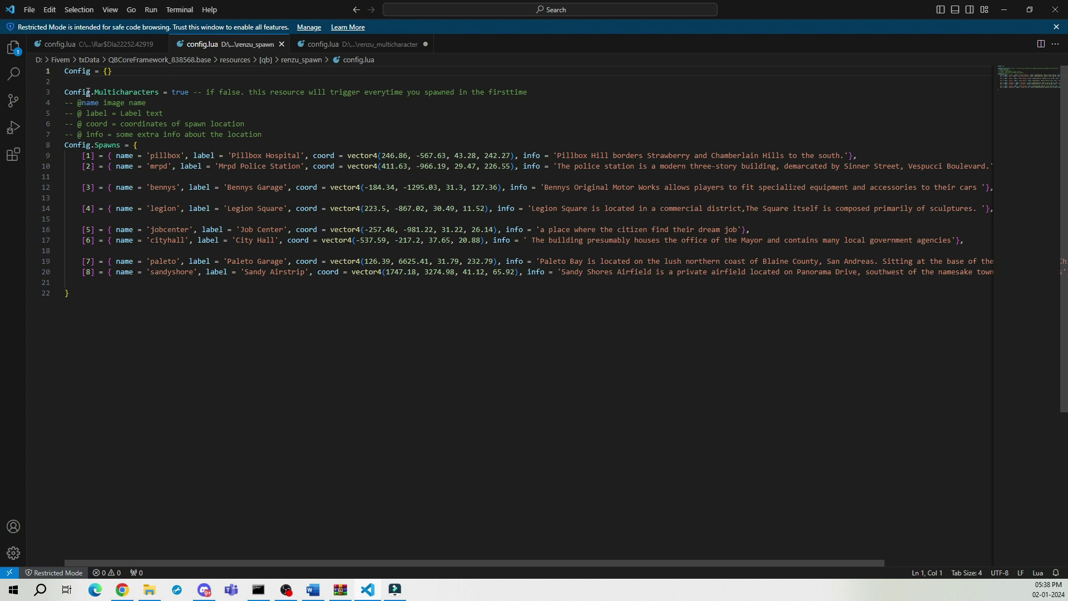
{"action": "left_click_drag", "start_coordinate": [88, 93], "coordinate": [228, 92]}
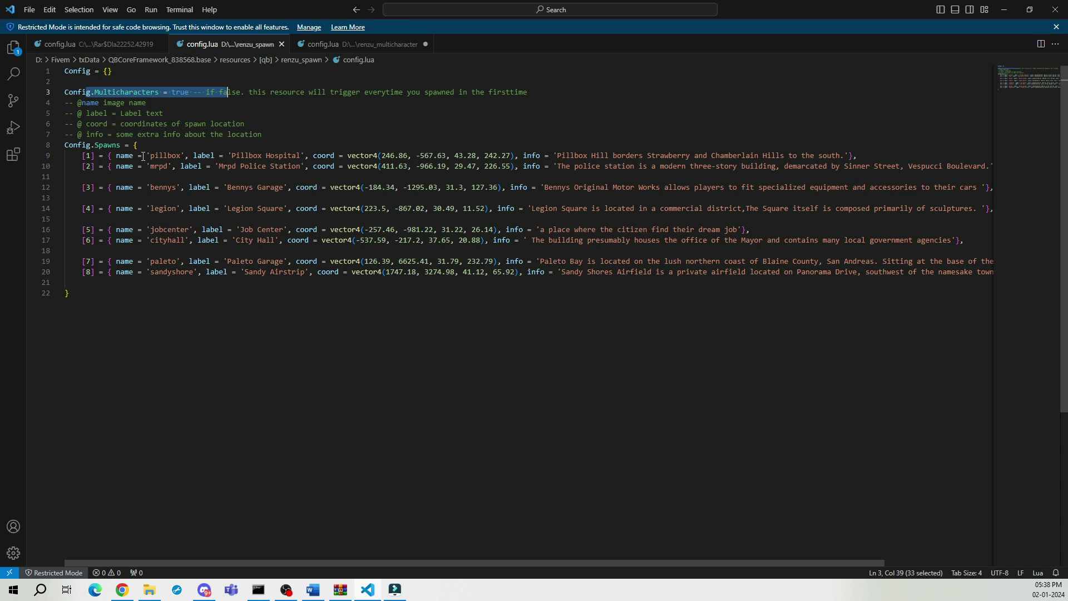
Check the Mrpd and Pillbox Hospital spawn coordinates, then minimize Visual Studio Code
{"action": "left_click", "coordinate": [232, 166]}
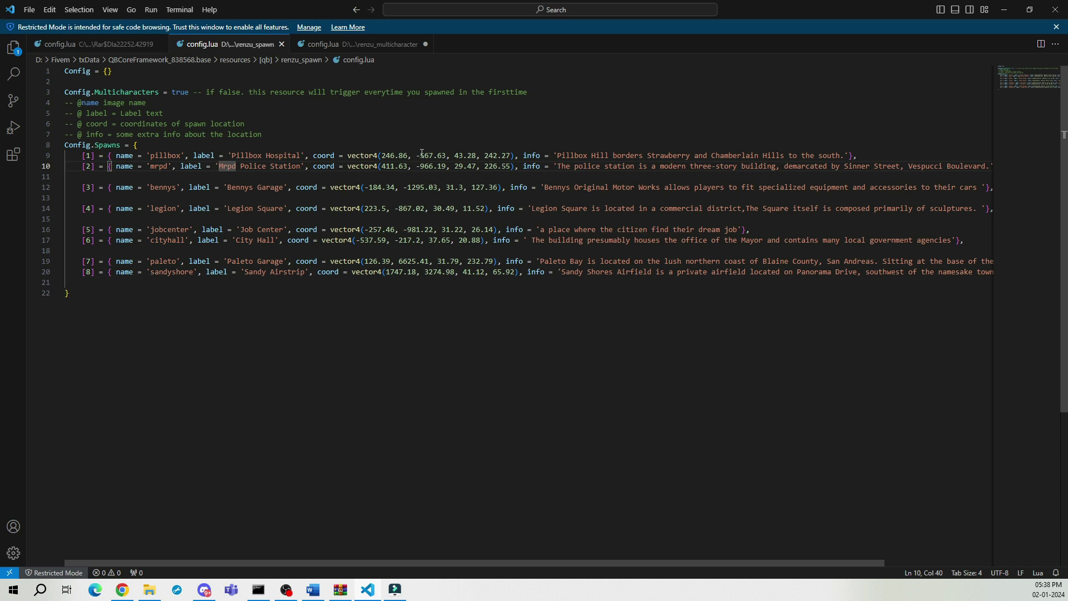
{"action": "left_click_drag", "start_coordinate": [378, 155], "coordinate": [511, 156]}
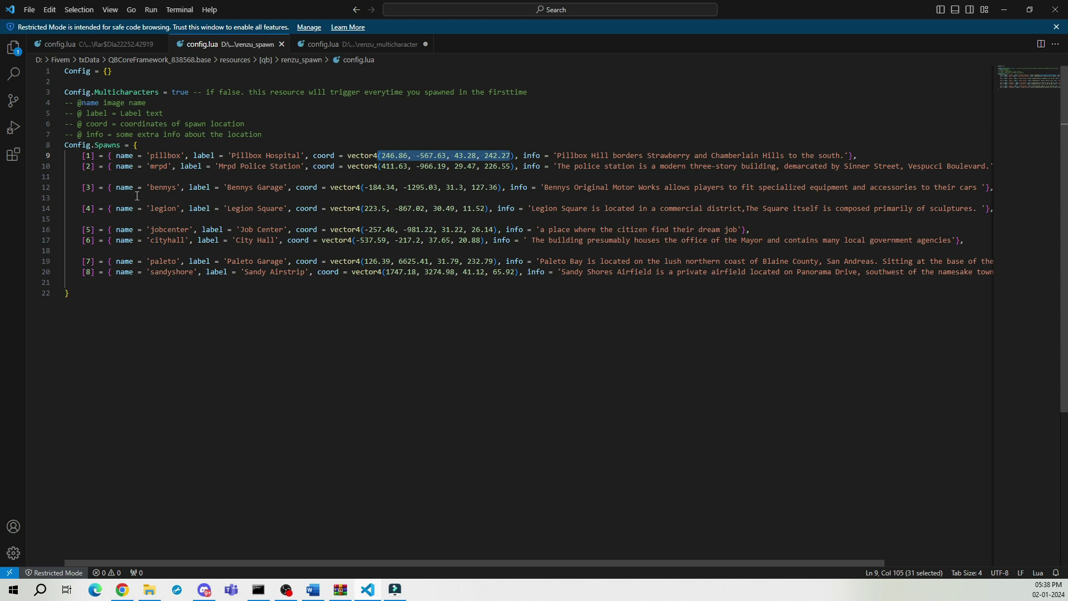
{"action": "left_click", "coordinate": [1004, 9]}
Open renzu_spawn's web\images folder to view the eight location pictures
{"action": "double_click", "coordinate": [111, 83]}
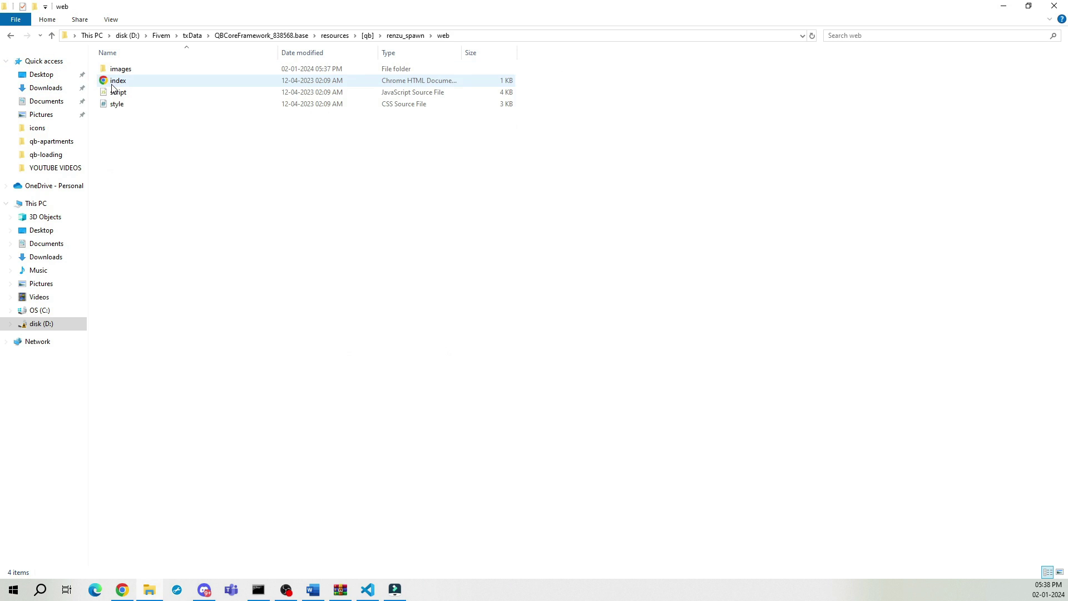
{"action": "double_click", "coordinate": [120, 70]}
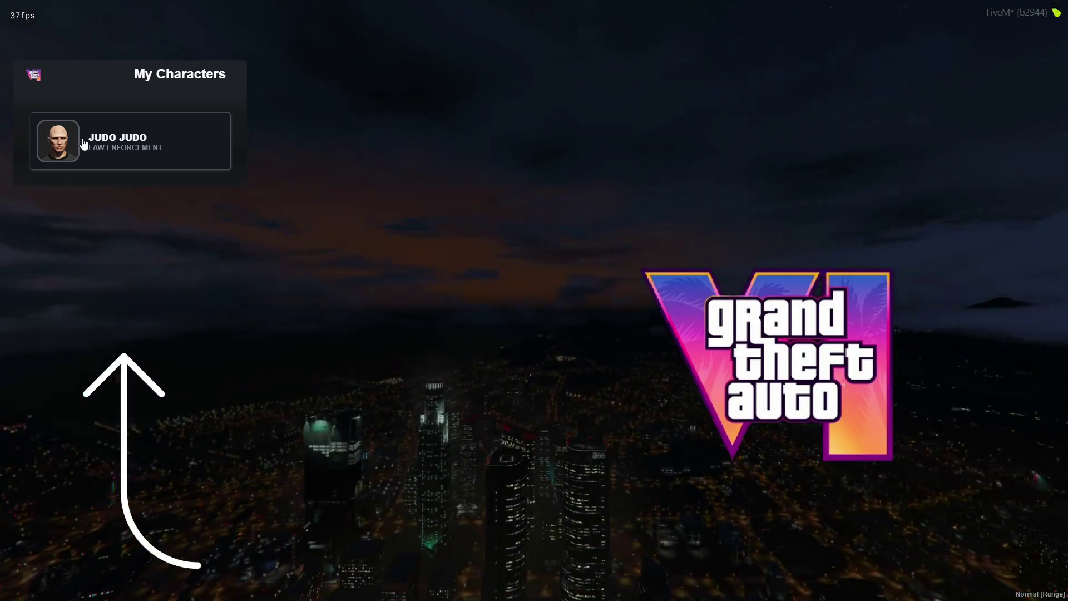
Preview the law-enforcement character, then start a new one in an empty slot named Brave Brave
{"action": "left_click", "coordinate": [83, 143]}
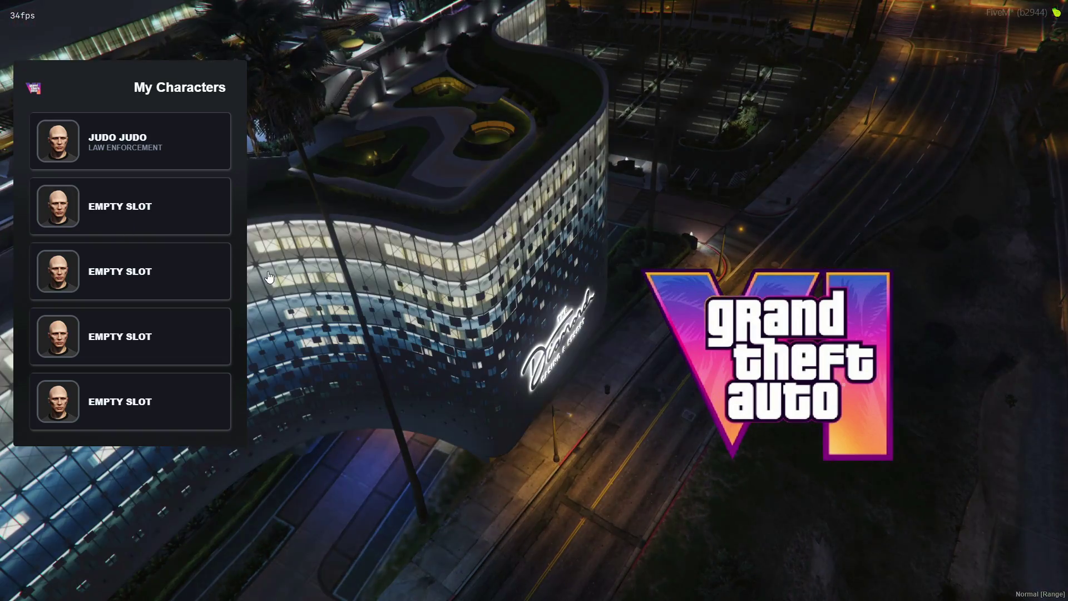
{"action": "left_click", "coordinate": [176, 220]}
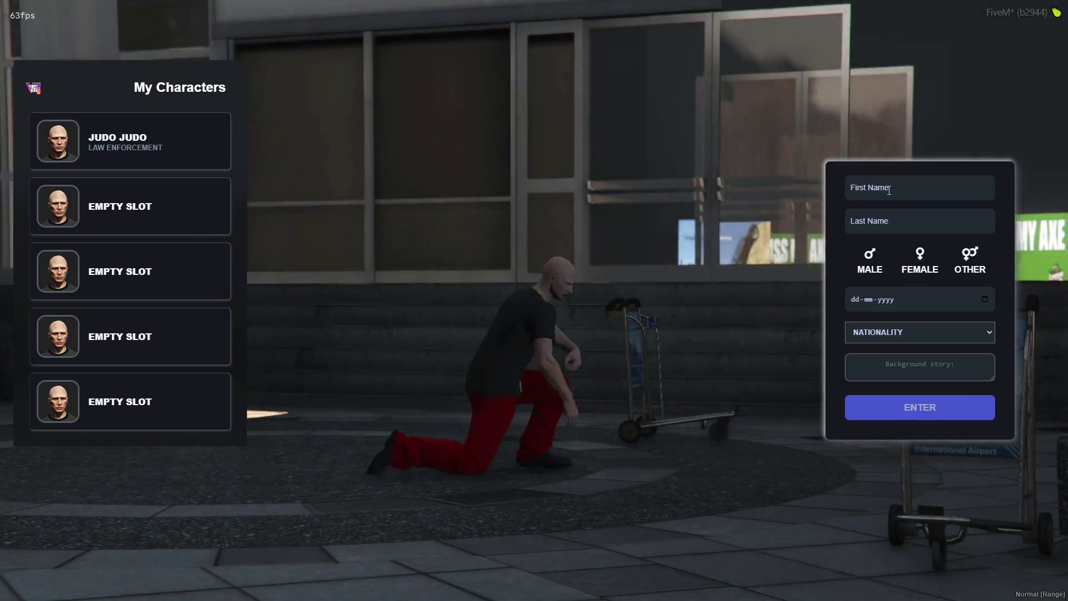
{"action": "left_click", "coordinate": [889, 191]}
{"action": "type", "text": "Brave"}
{"action": "key", "text": "Tab"}
{"action": "type", "text": "Brave"}
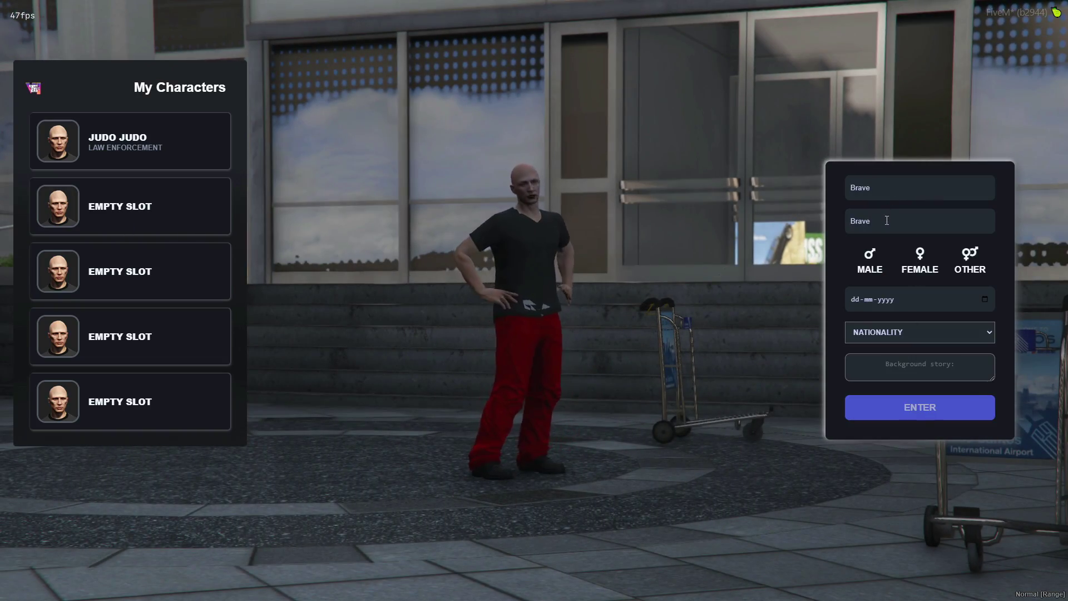
Set birthdate 23-05-2008, nationality Afghanistan and gender male, tidy the story, and submit the character
{"action": "left_click", "coordinate": [859, 299]}
{"action": "type", "text": "23-05-2"}
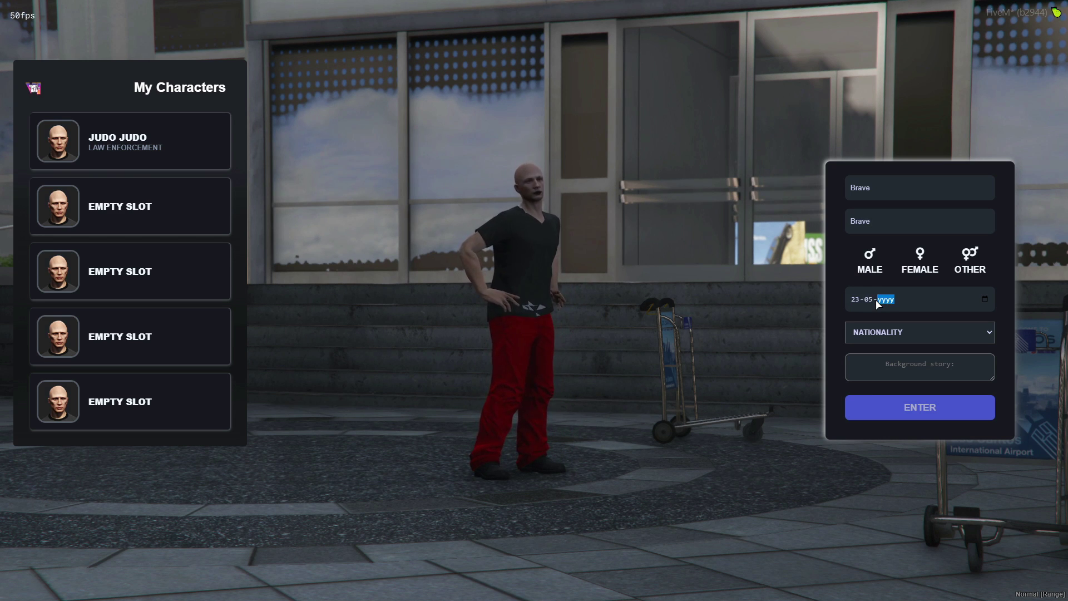
{"action": "type", "text": "008"}
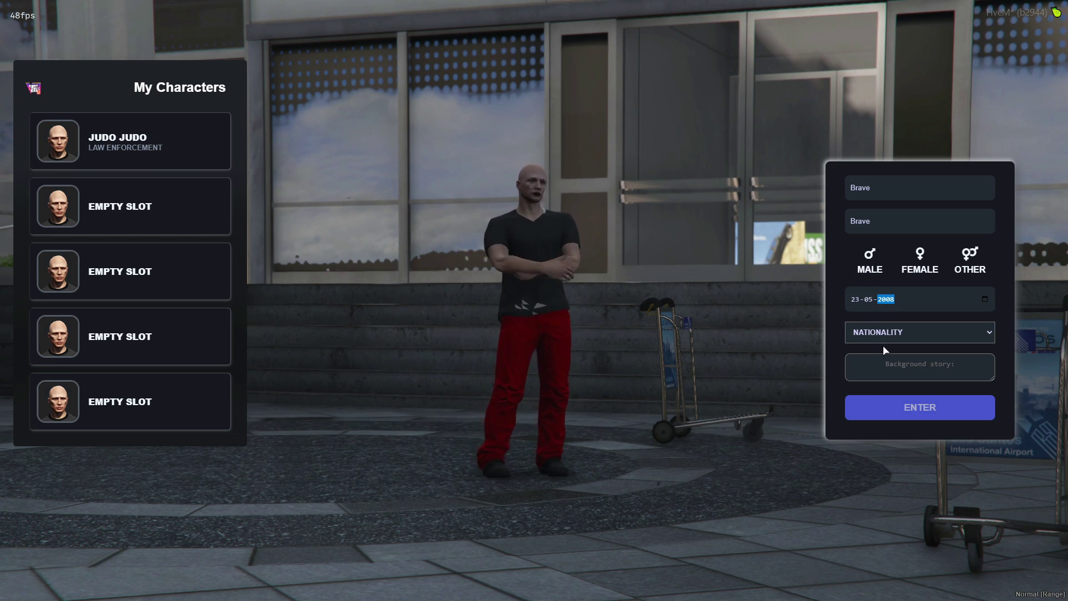
{"action": "left_click", "coordinate": [897, 338]}
{"action": "left_click", "coordinate": [893, 357]}
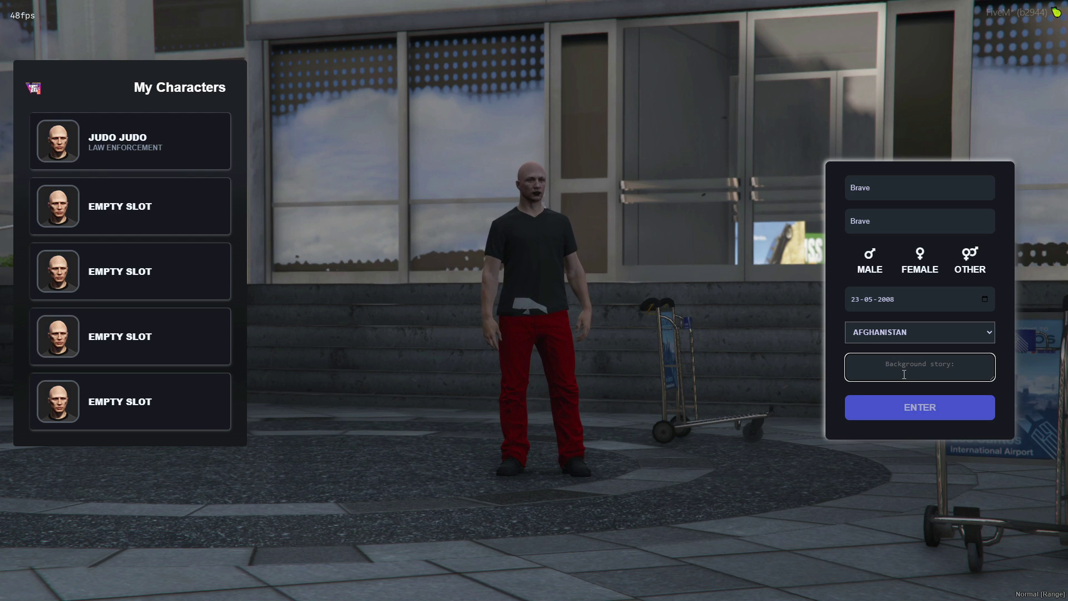
{"action": "key", "text": "BackSpace"}
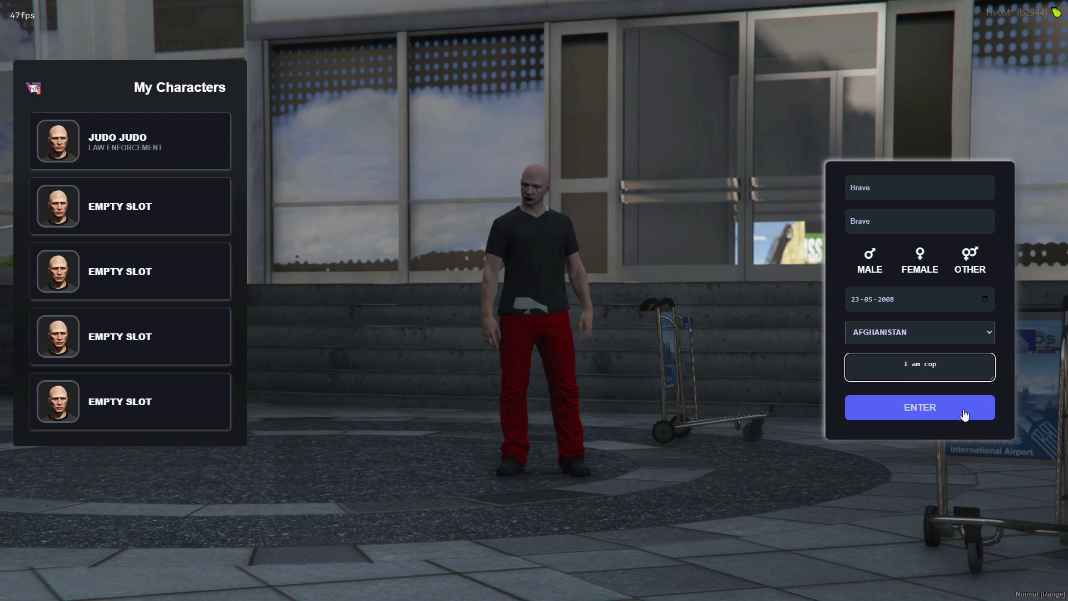
{"action": "left_click", "coordinate": [884, 260]}
{"action": "left_click", "coordinate": [944, 422]}
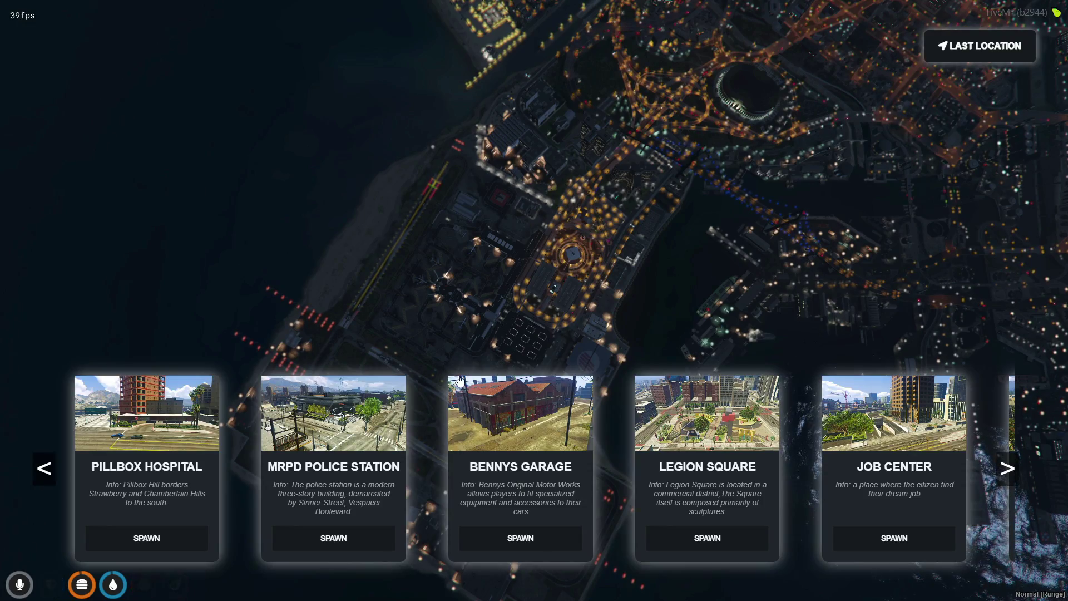
Spawn the new character at the chosen location, then run /relog from chat
{"action": "left_click", "coordinate": [345, 538]}
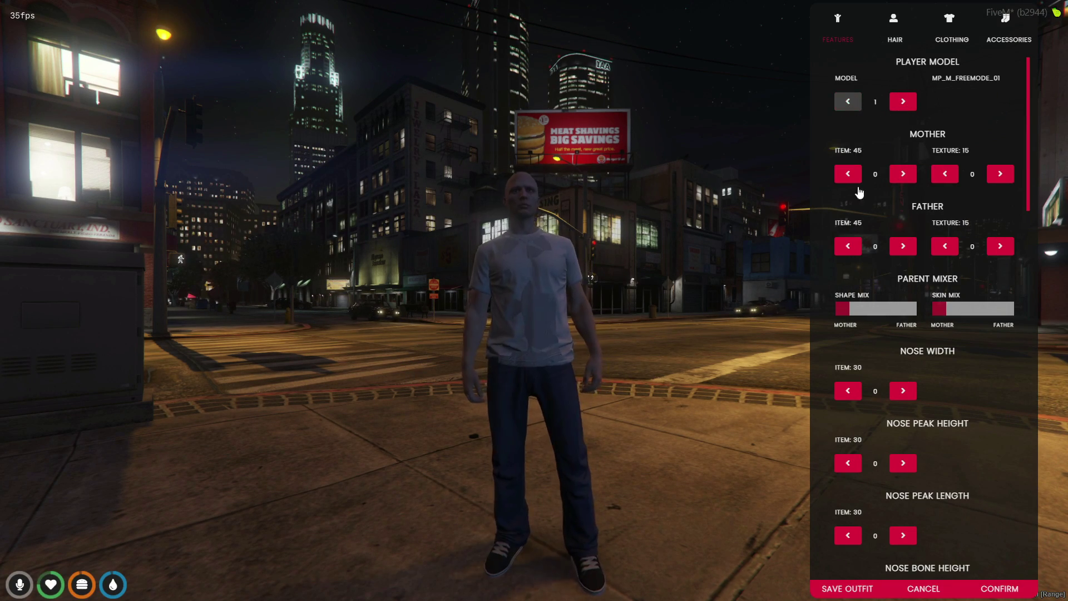
{"action": "scroll", "coordinate": [912, 445], "scroll_direction": "down", "scroll_amount": 6}
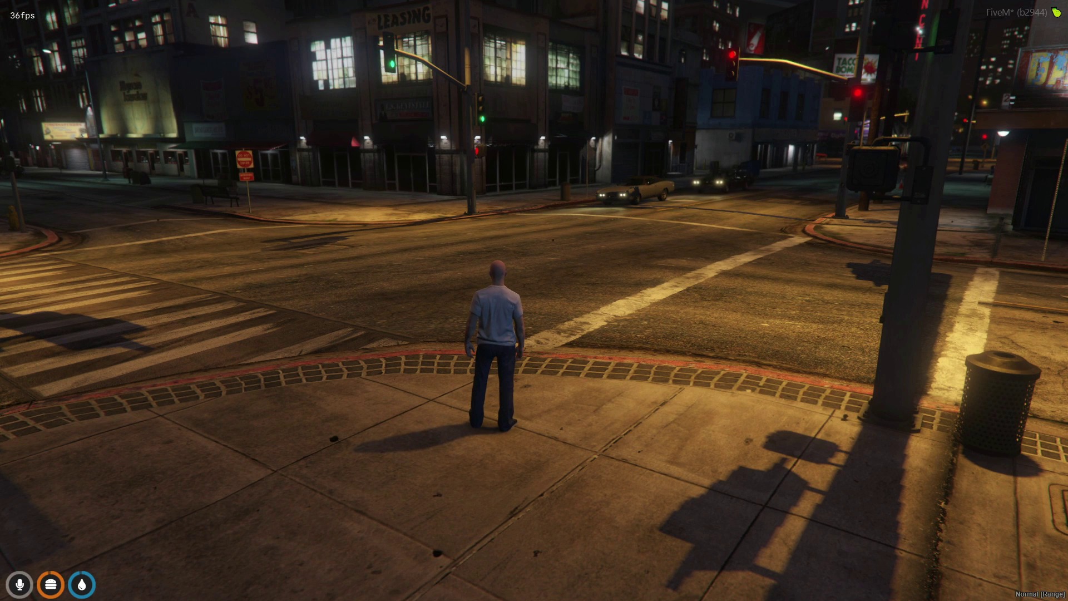
{"action": "type", "text": "t"}
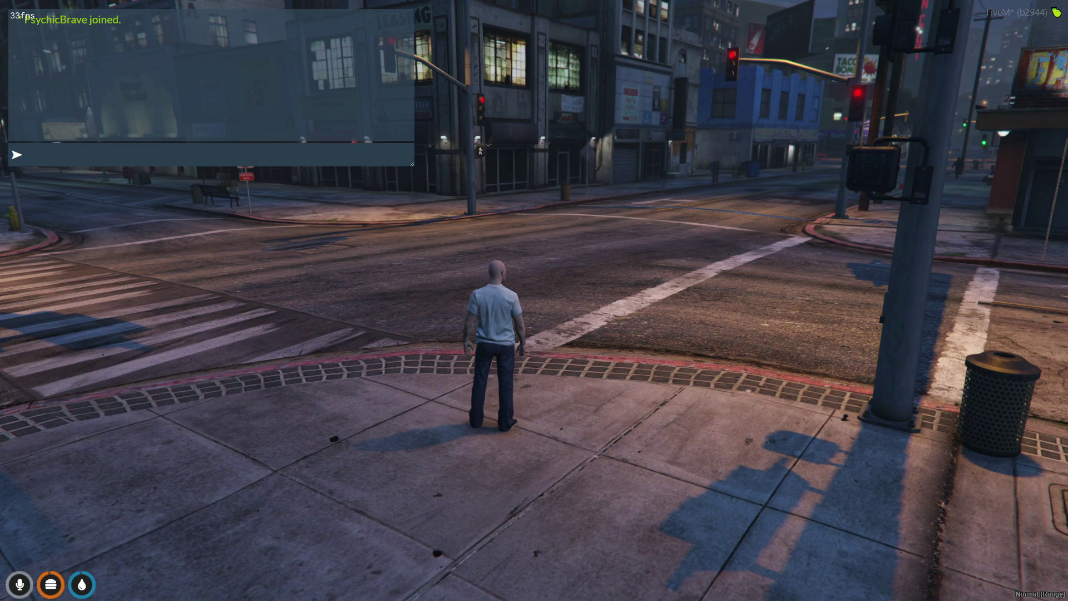
{"action": "type", "text": "/rel"}
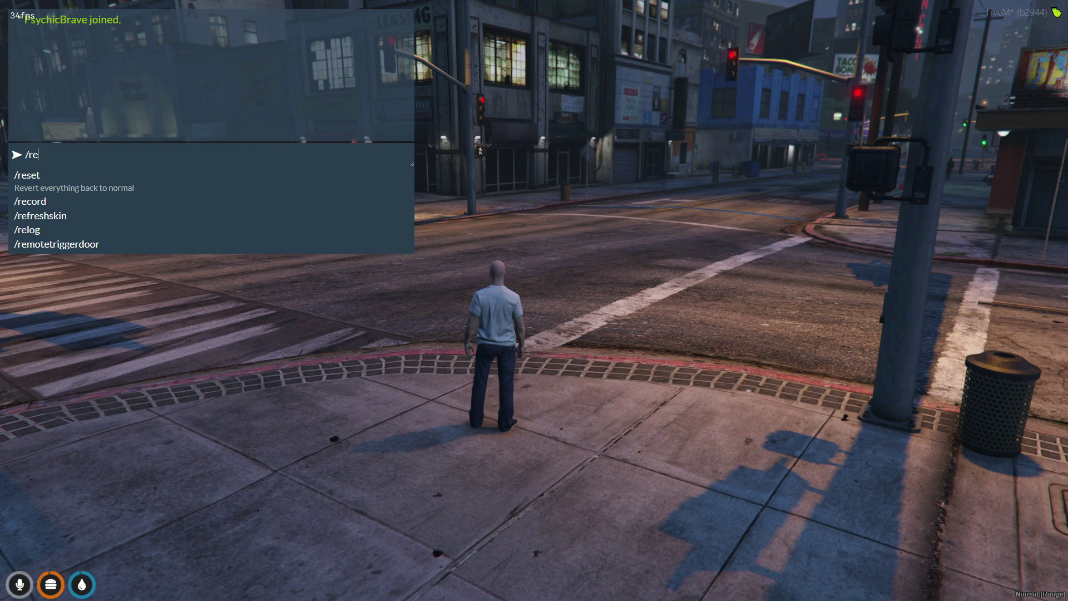
{"action": "type", "text": "og"}
{"action": "key", "text": "Return"}
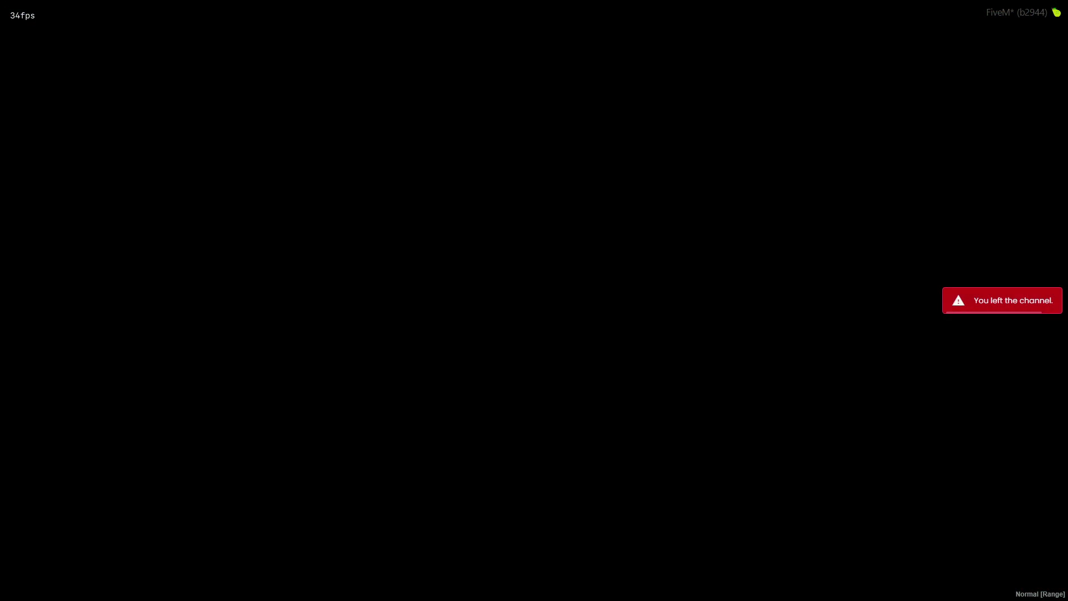